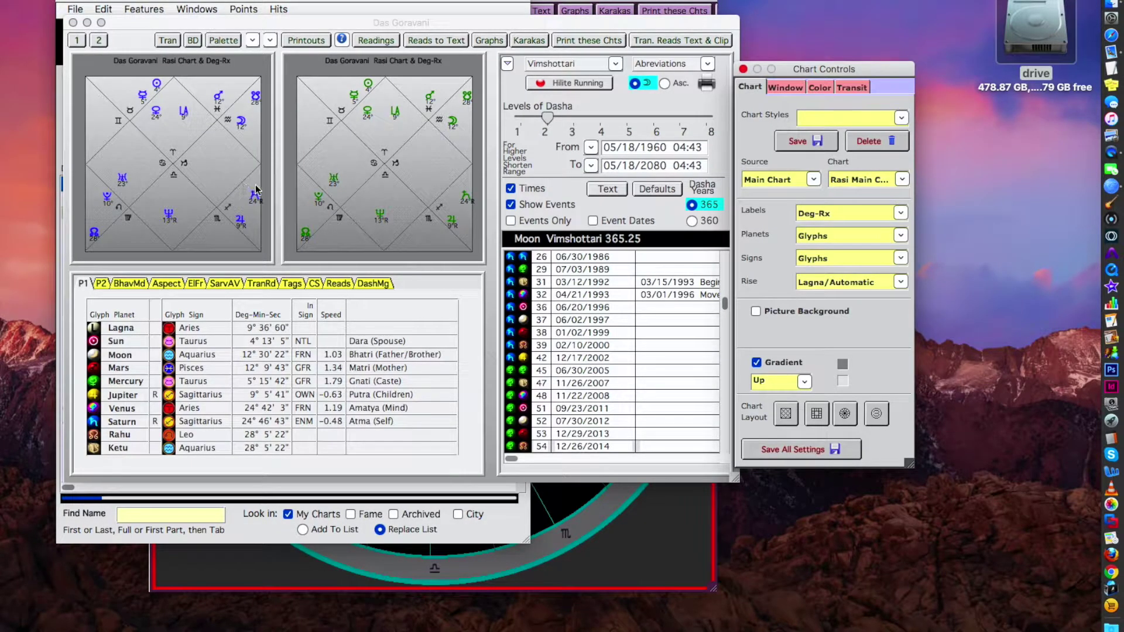
# Close the open chart, reopen the astrologer's record in the Default-Northern style to view it, and close it again.
pyautogui.click(73, 22)
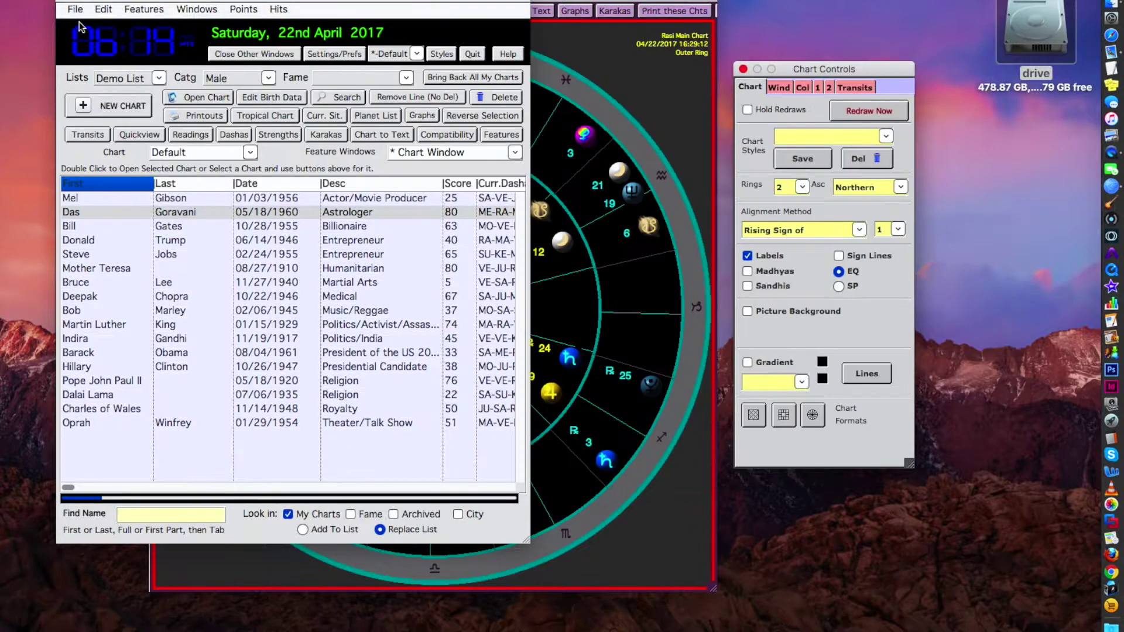
pyautogui.click(250, 152)
pyautogui.click(239, 198)
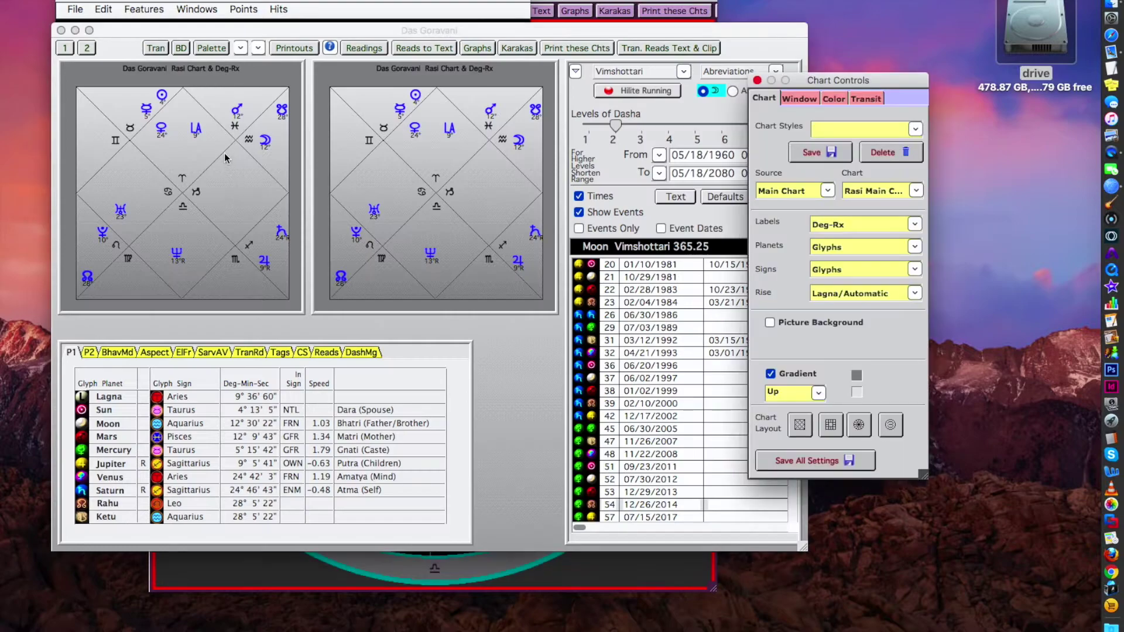
pyautogui.click(61, 30)
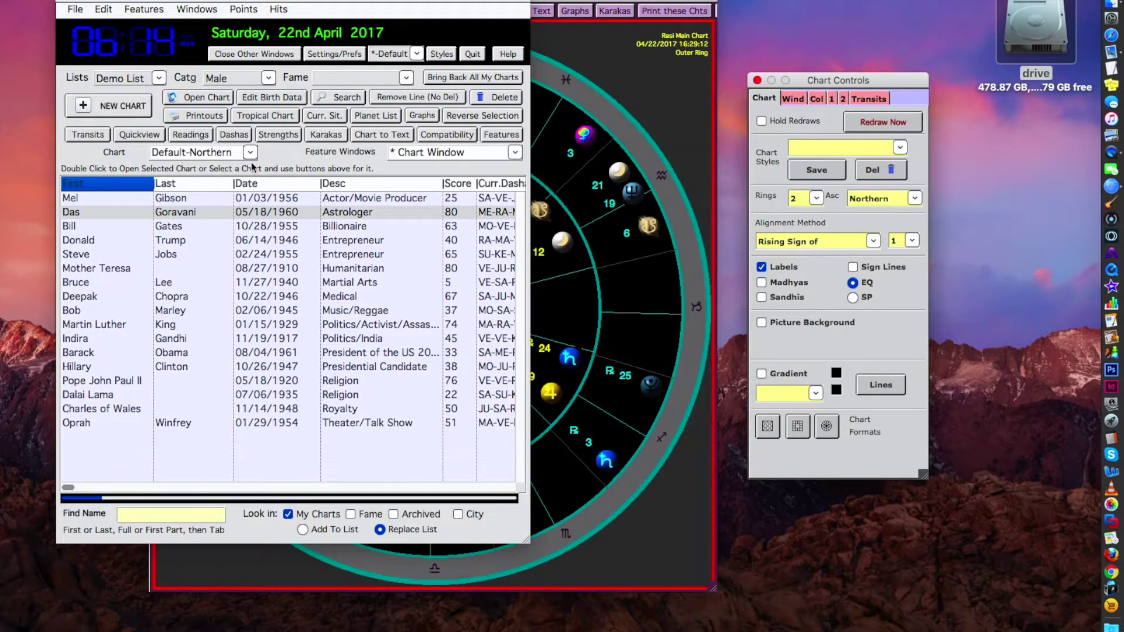
# Bring the transit wheel window forward and apply the Autum chart style to it.
pyautogui.click(565, 35)
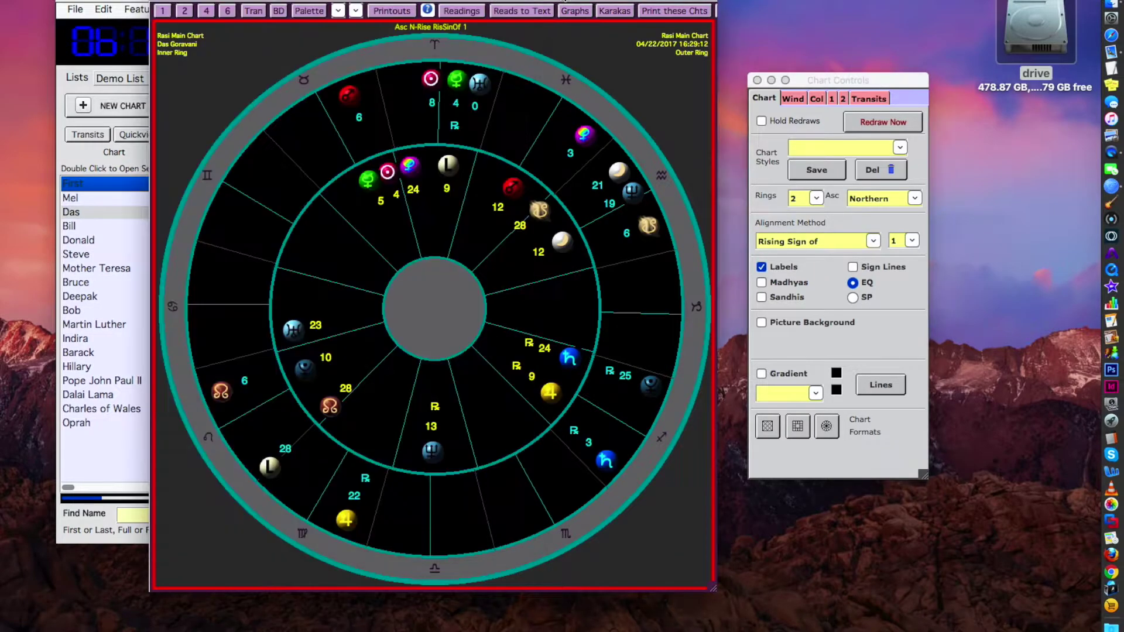
pyautogui.click(337, 11)
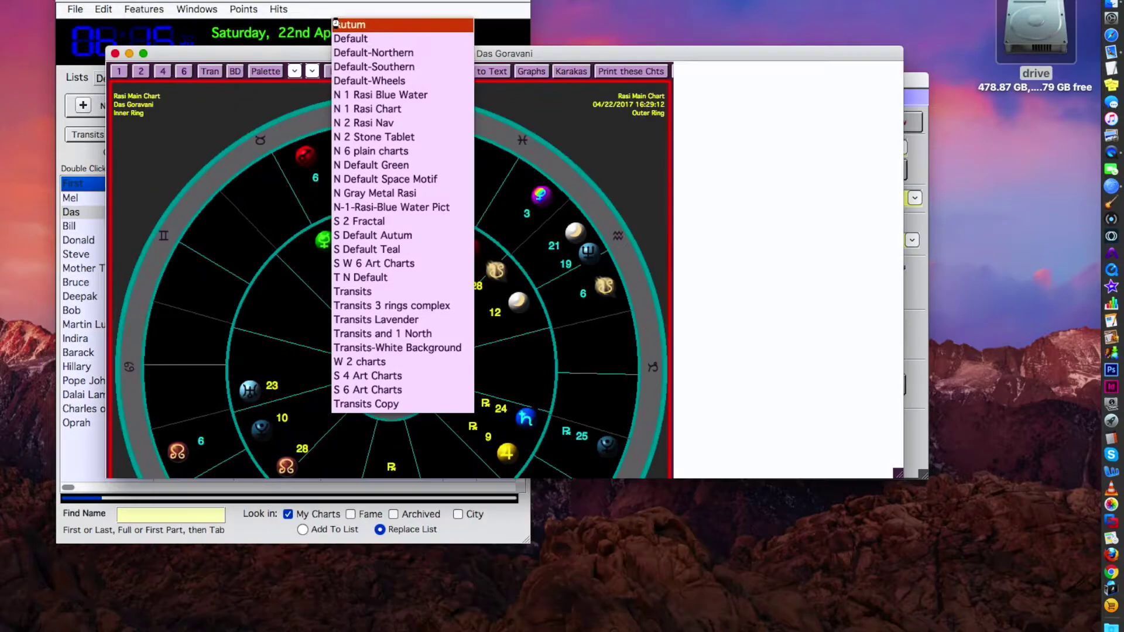
pyautogui.click(340, 25)
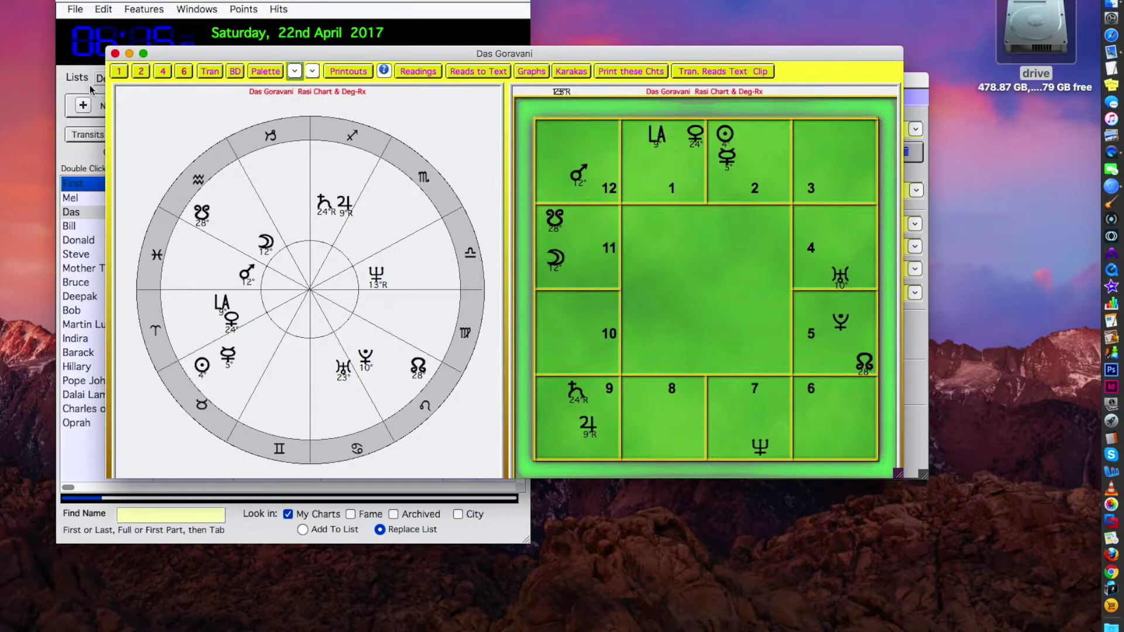
# View the astrologer's chart in the N 6 plain charts style and close its window.
pyautogui.press('Down')
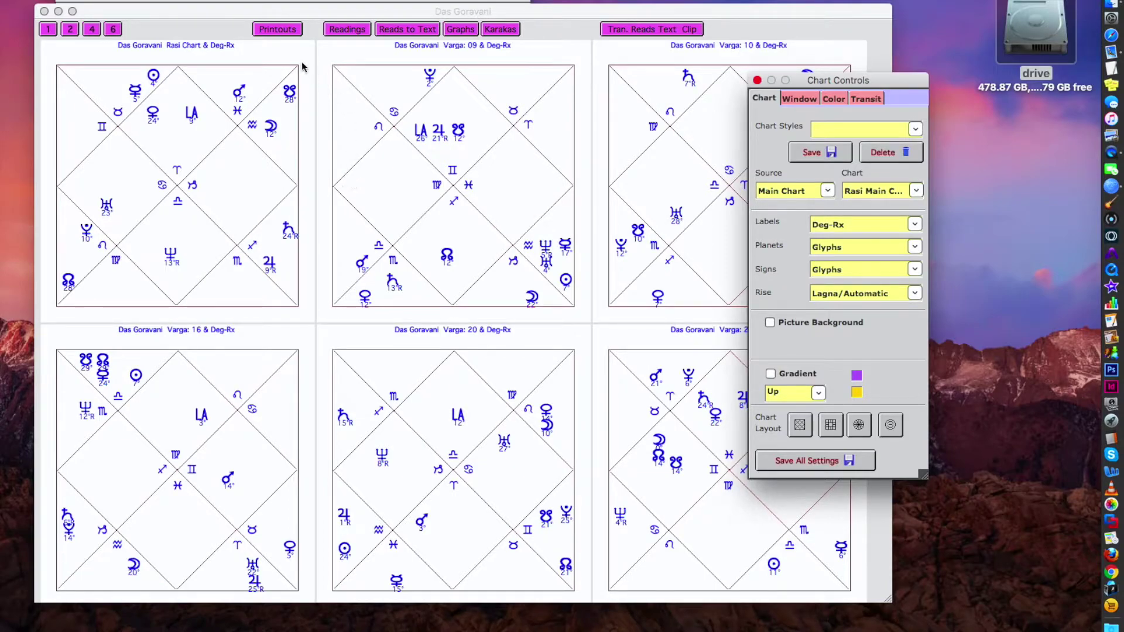
pyautogui.click(44, 11)
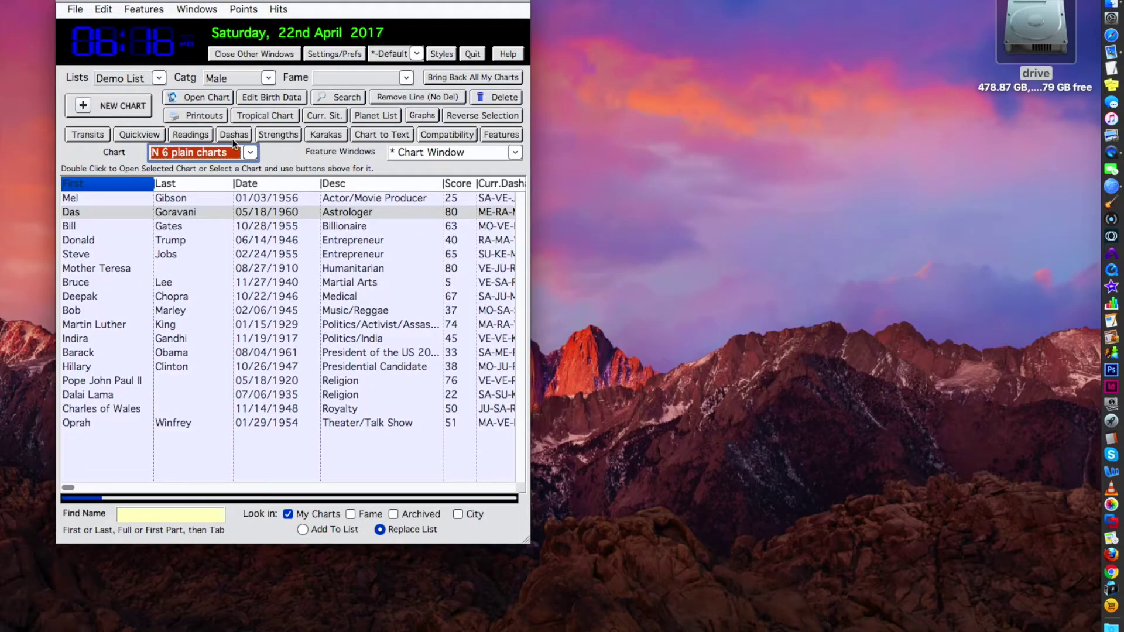
# Open the transit chart for the astrologer's record and apply the Transits chart style.
pyautogui.click(128, 210)
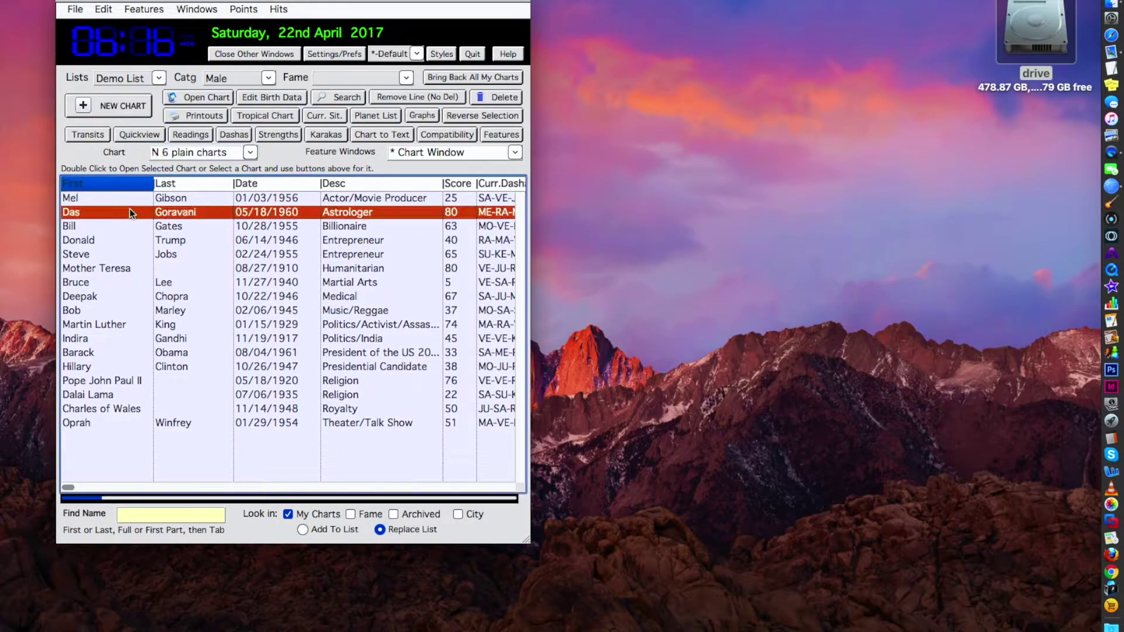
pyautogui.click(93, 135)
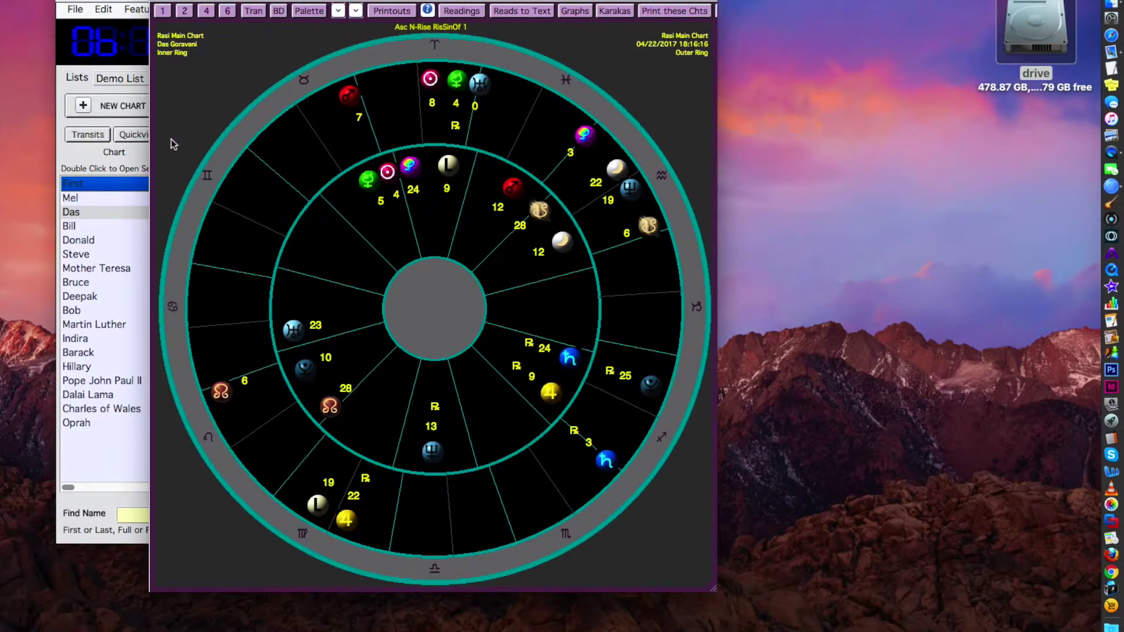
pyautogui.click(339, 11)
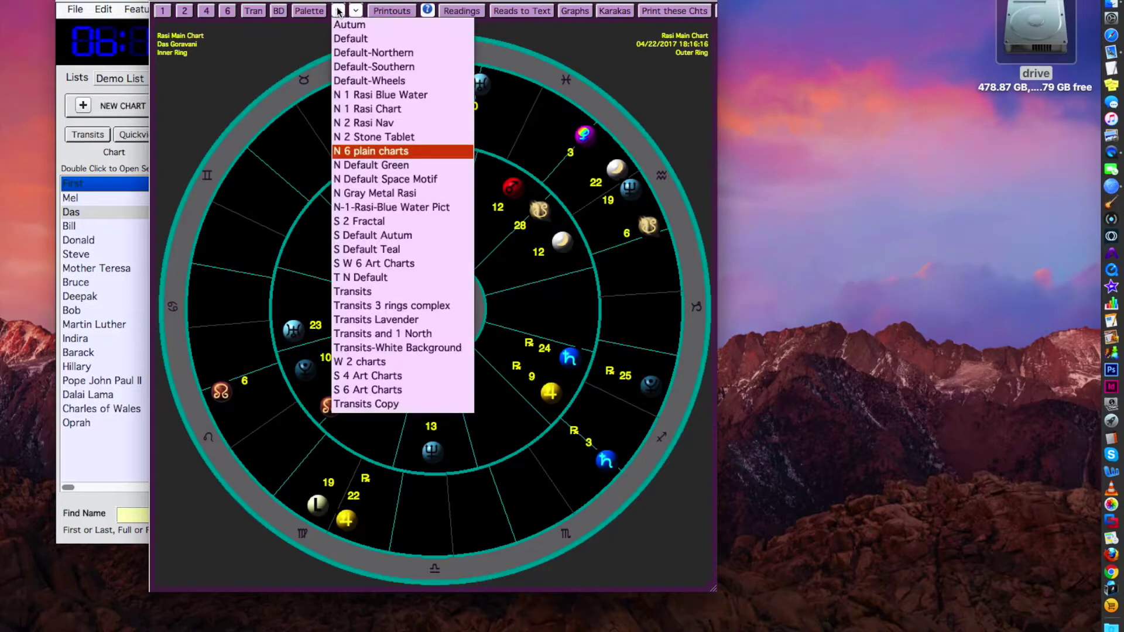
pyautogui.click(360, 291)
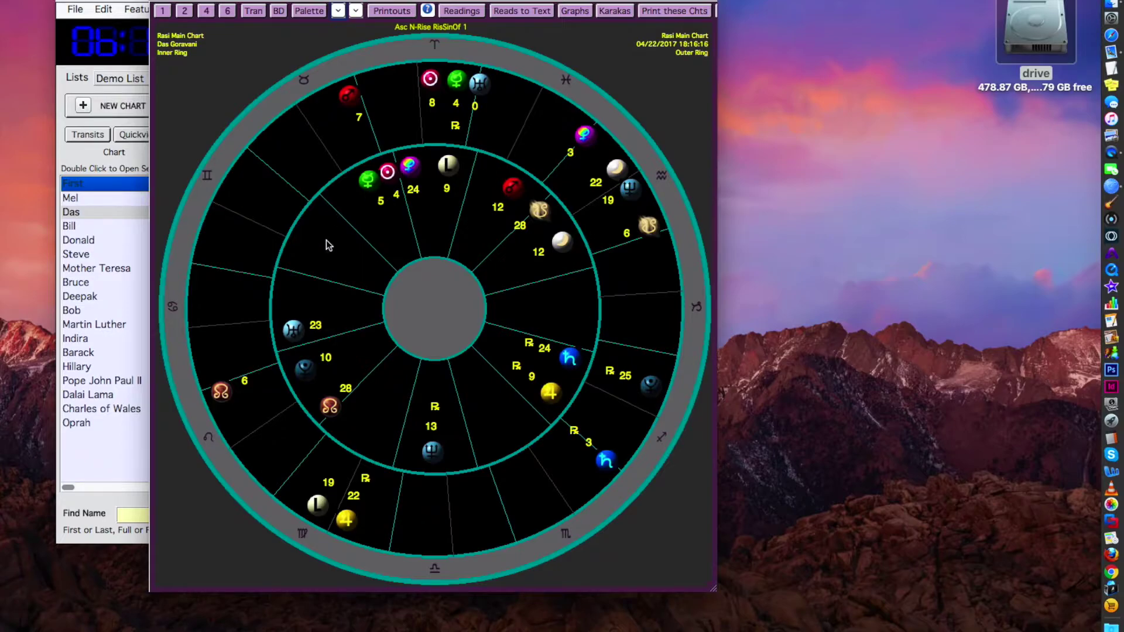
# Show the Chart Controls palette for the transit chart and place it beside the chart window.
pyautogui.click(338, 10)
pyautogui.click(338, 11)
pyautogui.click(306, 10)
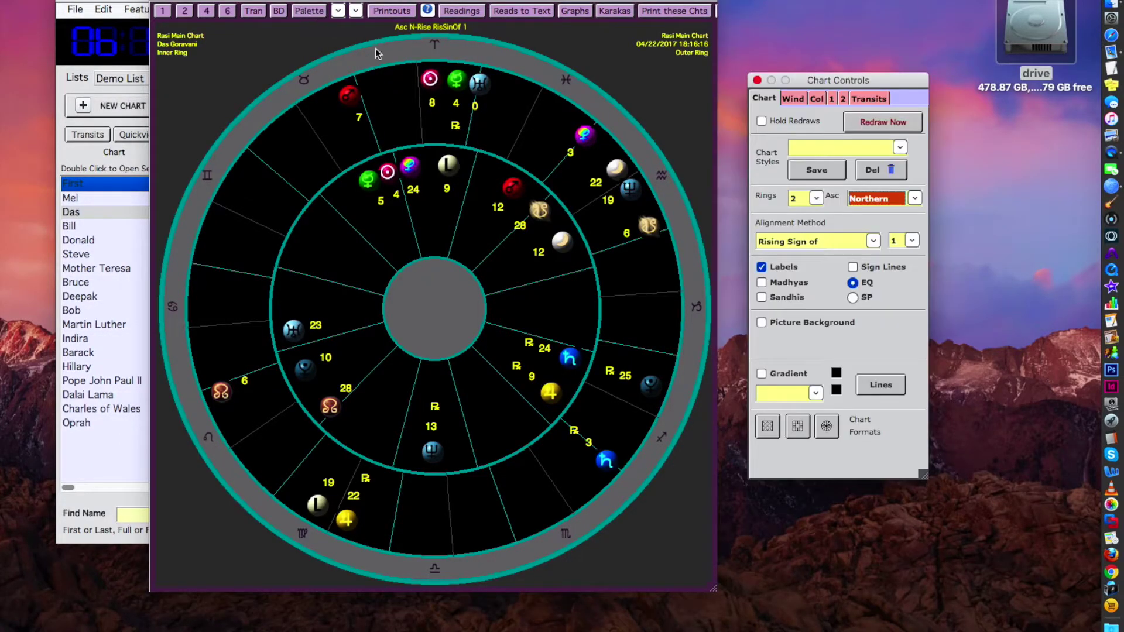
pyautogui.moveTo(819, 80); pyautogui.dragTo(792, 54)
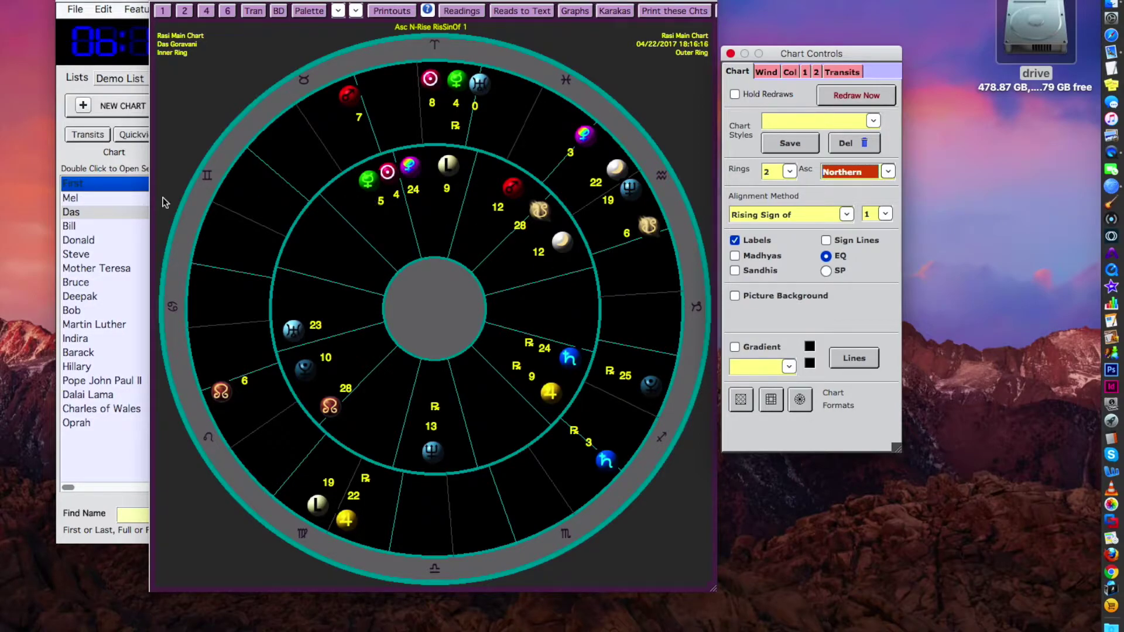
# Open the astrologer's chart from the list and switch its first chart to the multi-ring transit wheel layout.
pyautogui.click(108, 210)
pyautogui.doubleClick(111, 209)
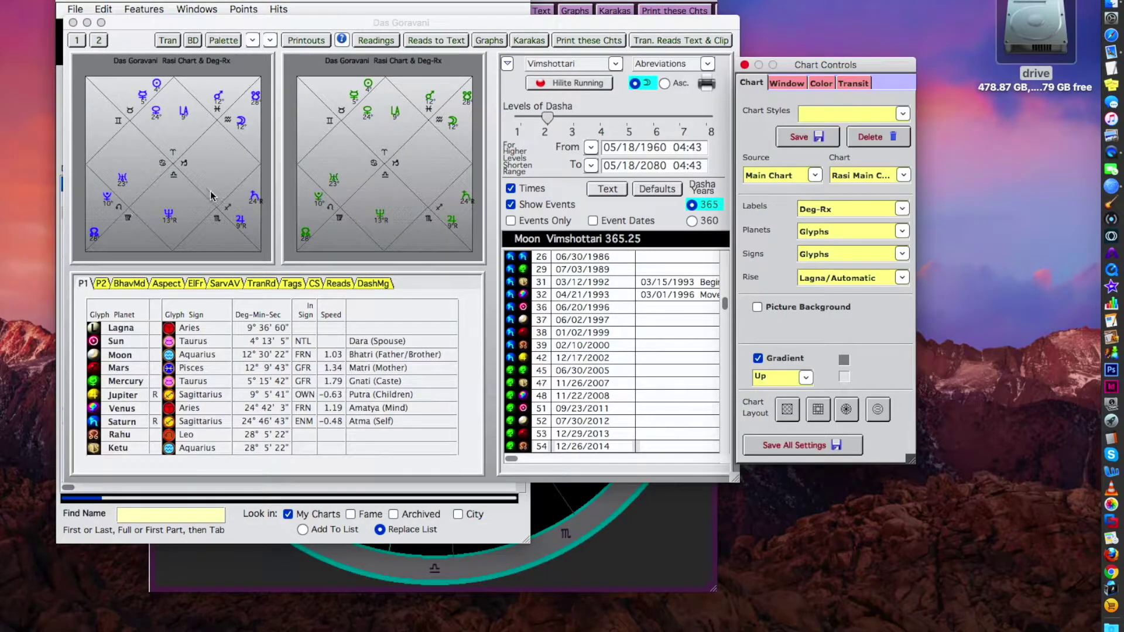
pyautogui.click(221, 159)
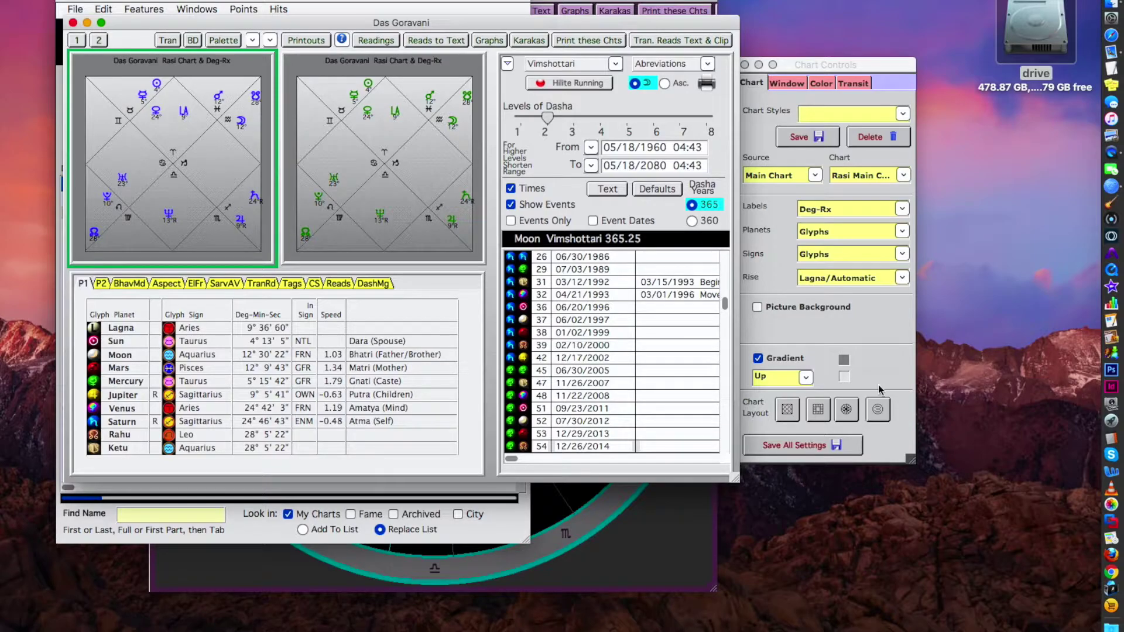
pyautogui.click(878, 409)
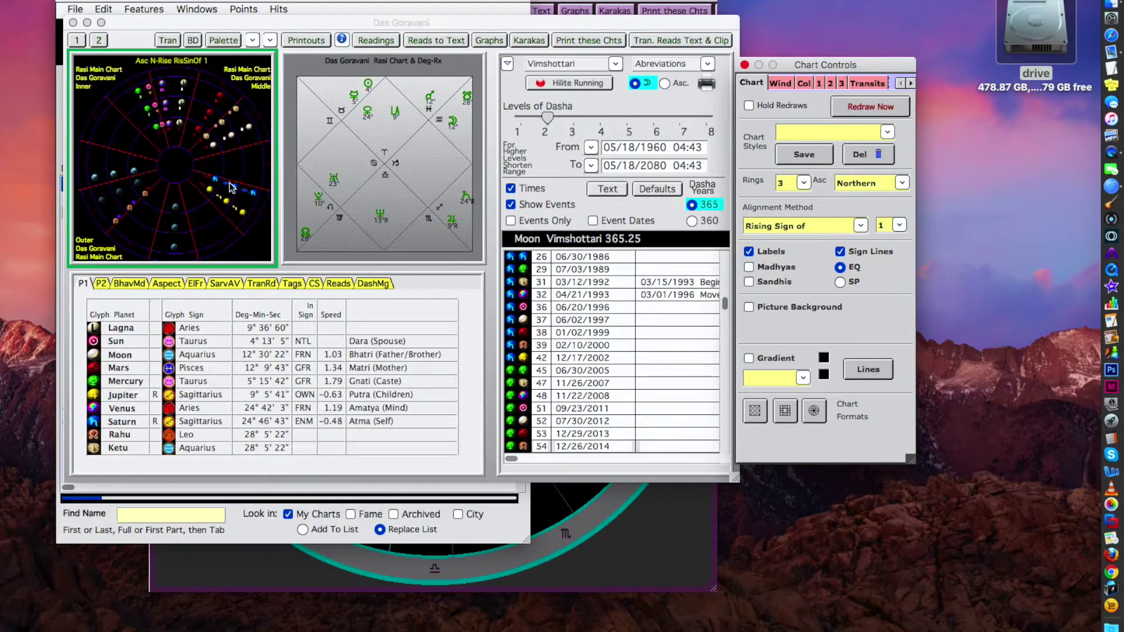
# Return the first chart to the Northern diamond layout and close the chart window.
pyautogui.click(253, 241)
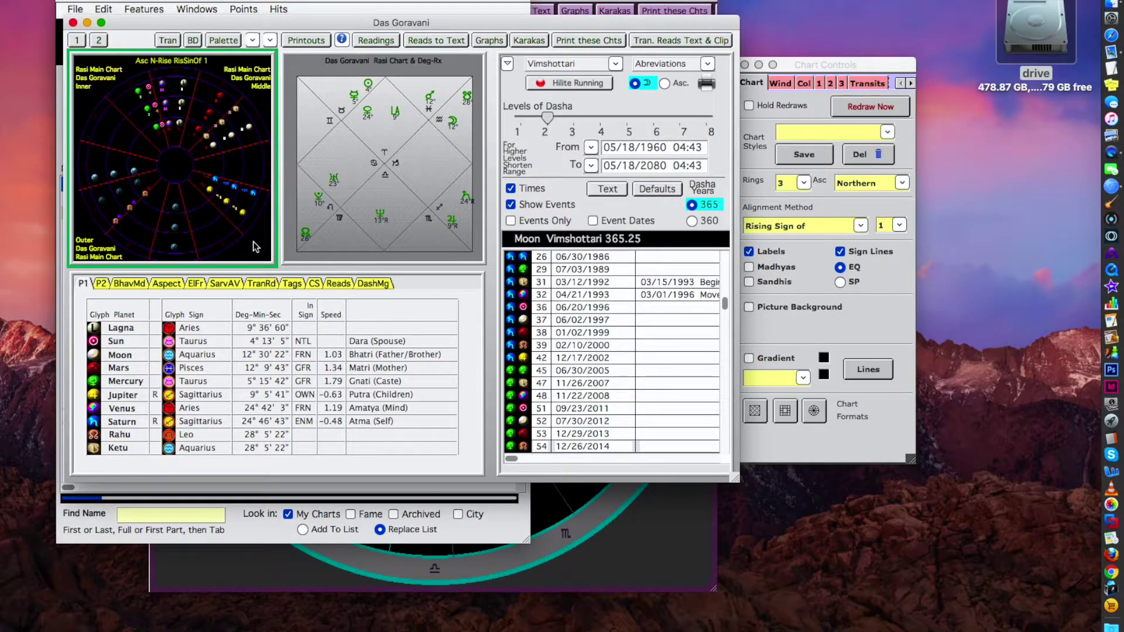
pyautogui.click(754, 412)
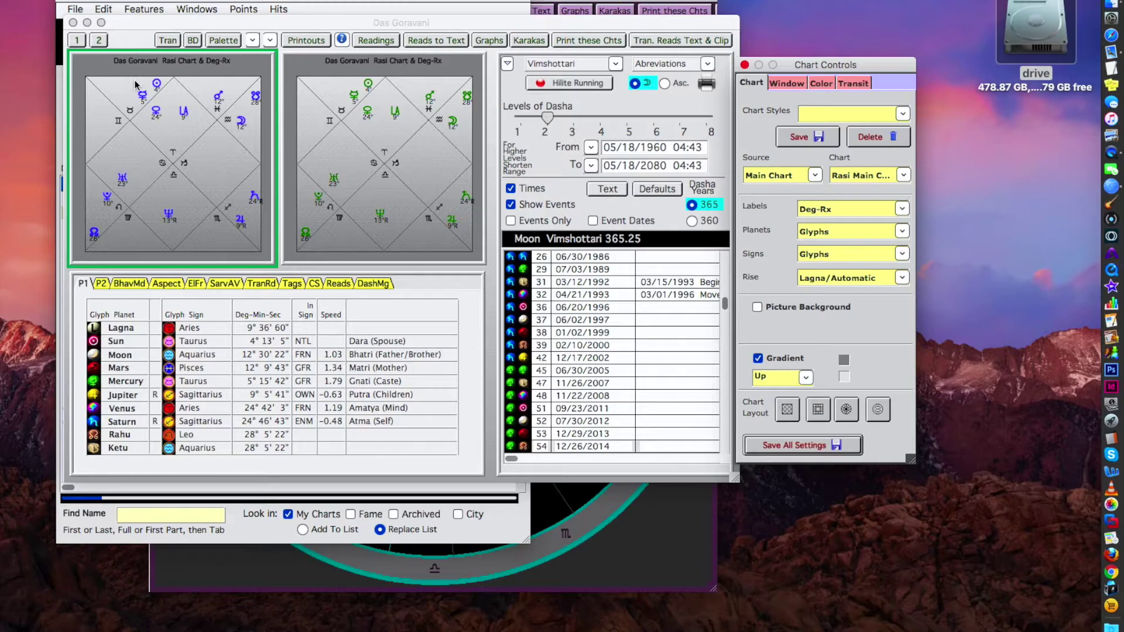
pyautogui.click(73, 23)
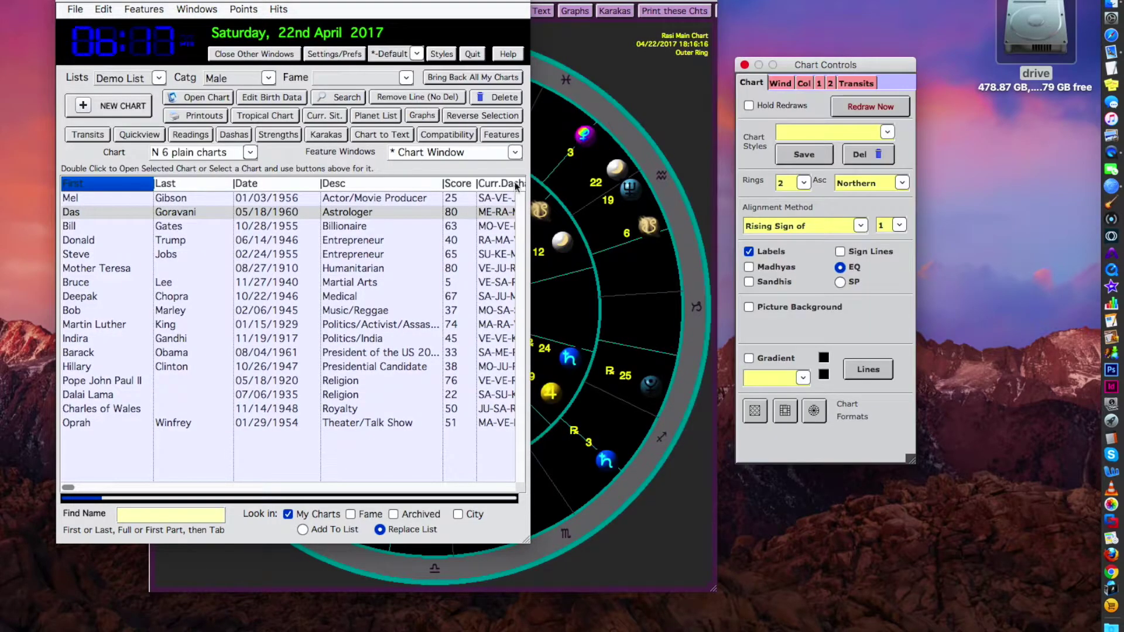
# Apply the Transits Lavender style to the transit wheel and enlarge its window up to the Chart Controls palette.
pyautogui.click(681, 111)
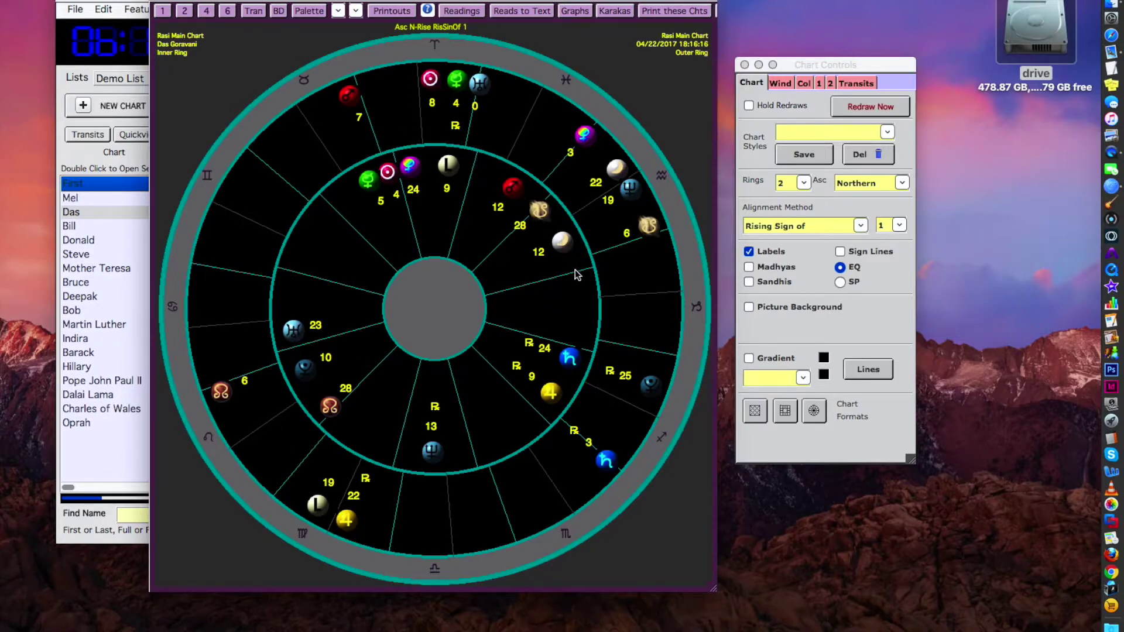
pyautogui.click(338, 10)
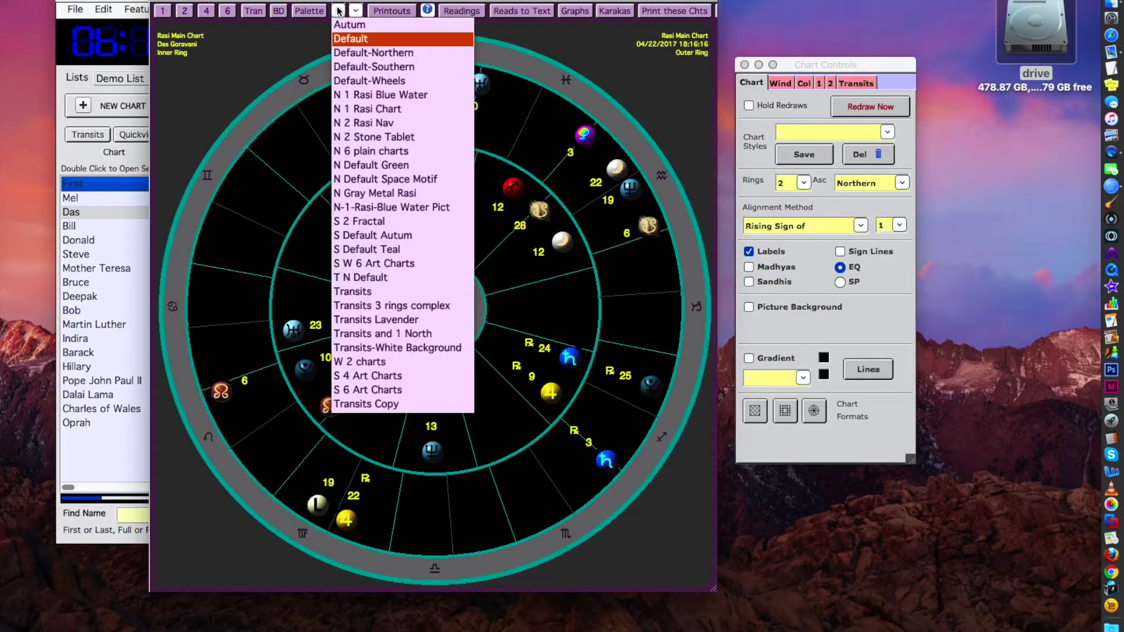
pyautogui.click(360, 319)
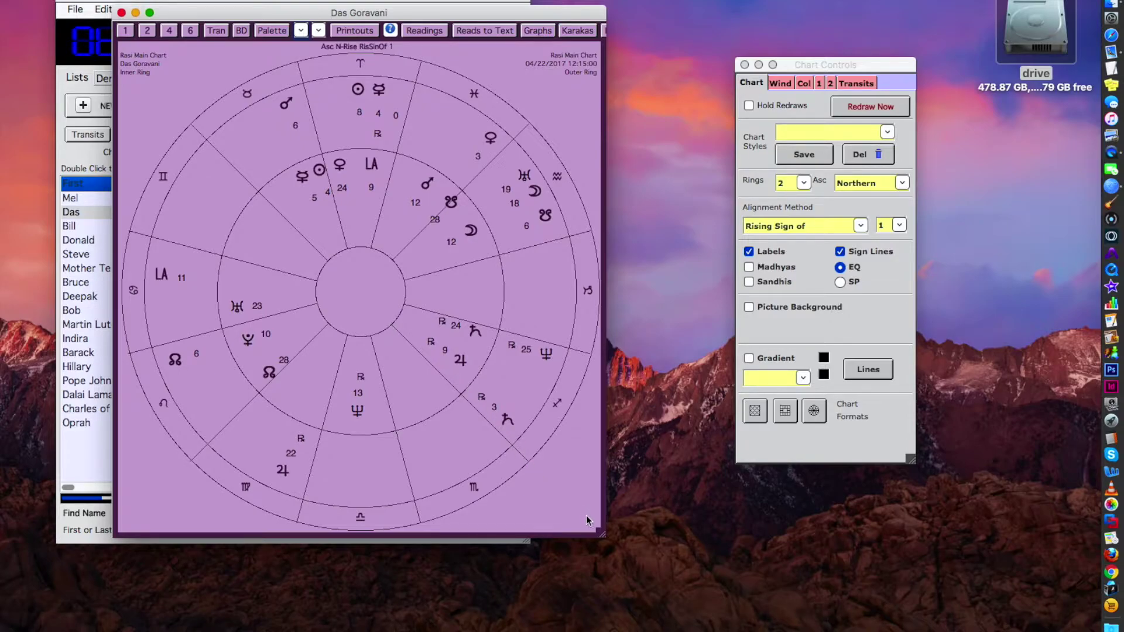
pyautogui.moveTo(601, 530); pyautogui.dragTo(722, 631)
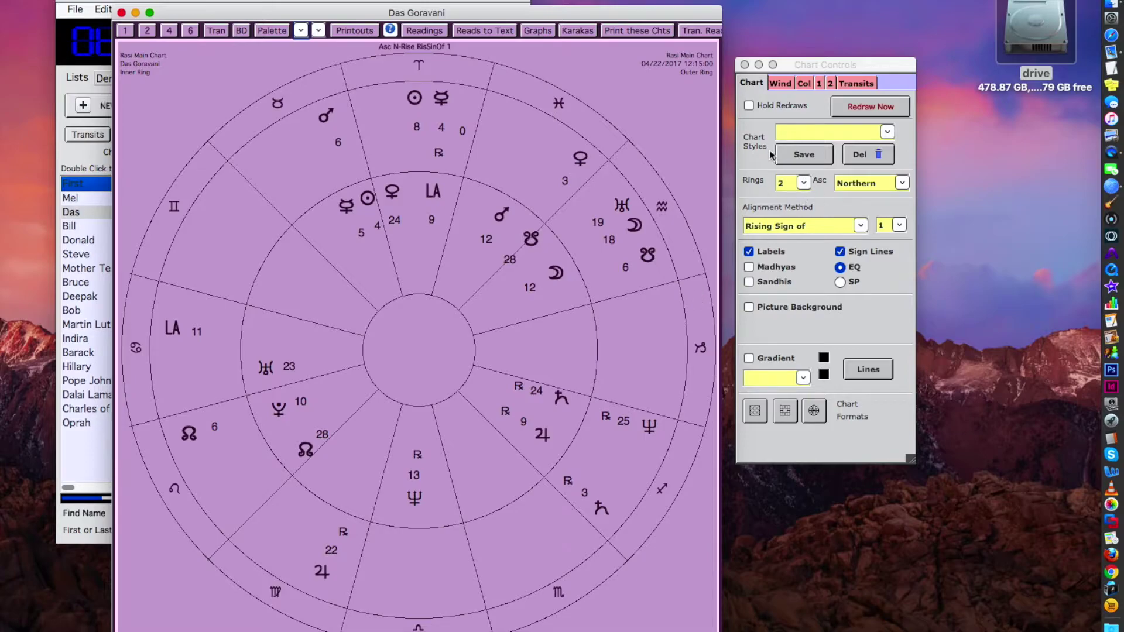
pyautogui.click(804, 184)
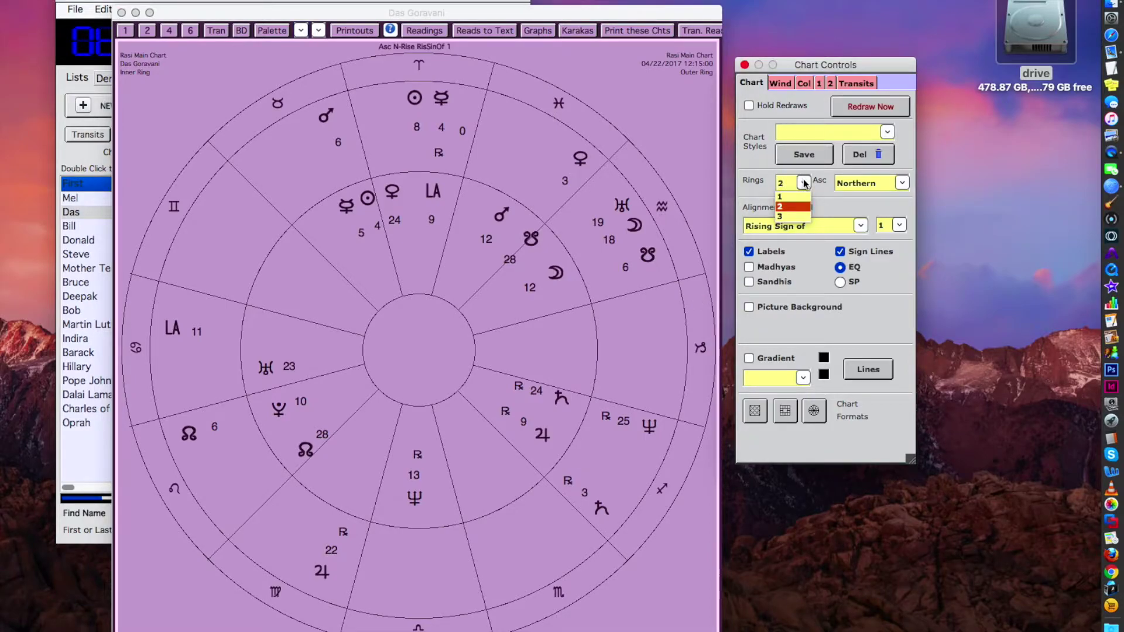
pyautogui.click(804, 184)
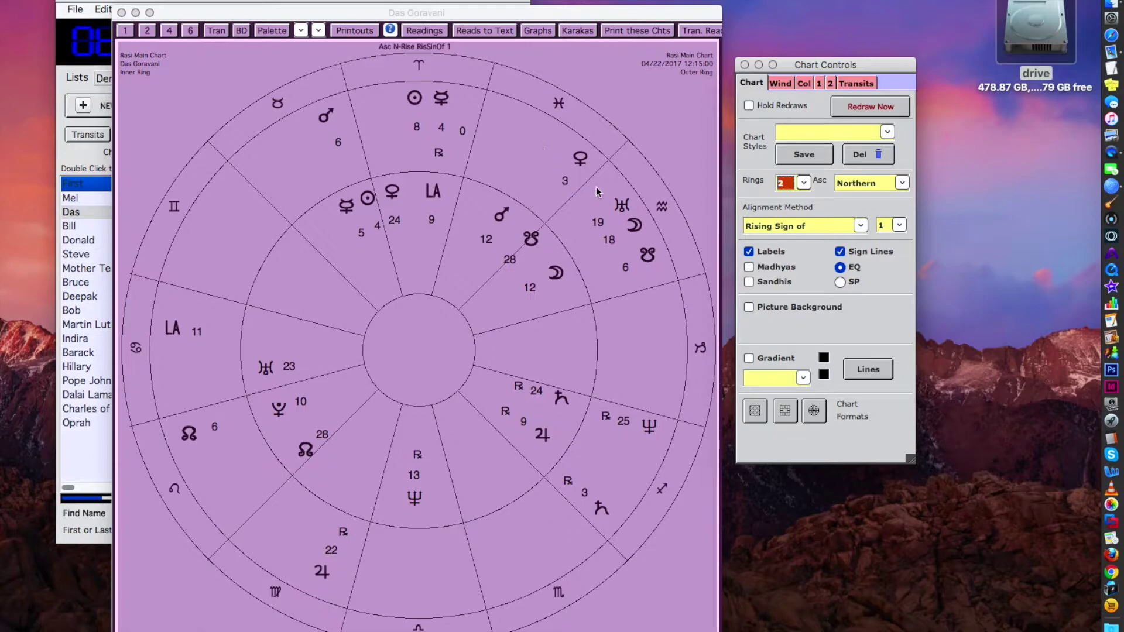
# Show the transit settings in Chart Controls and move the transit forward to 05/02/2017 14:15:01 with the time slider.
pyautogui.click(856, 83)
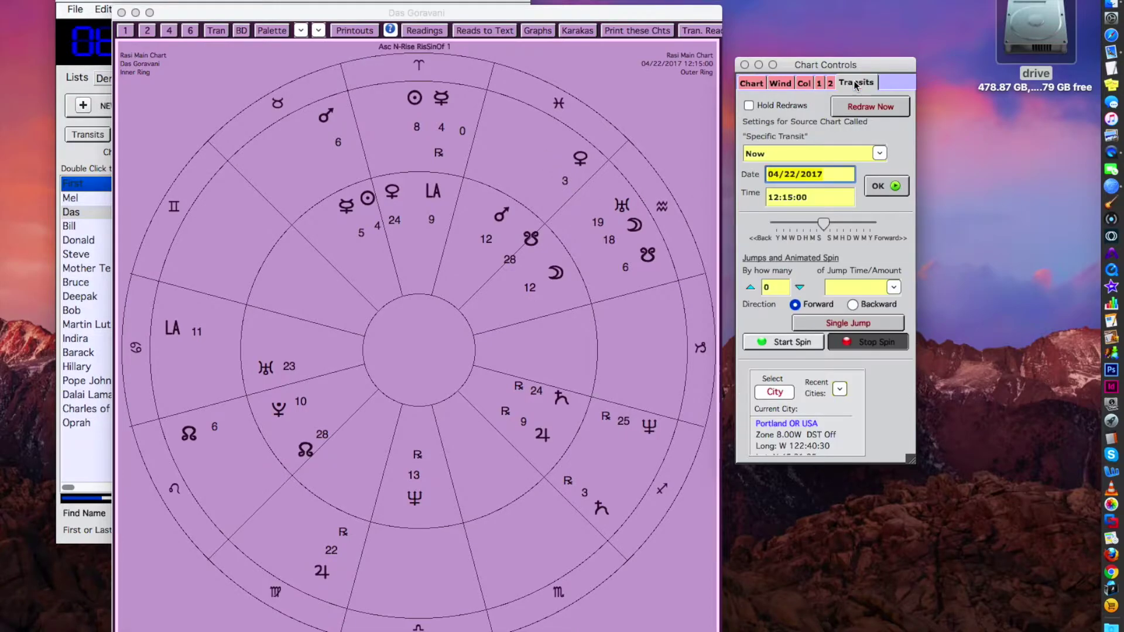
pyautogui.moveTo(852, 65); pyautogui.dragTo(842, 64)
pyautogui.moveTo(809, 220); pyautogui.dragTo(845, 222)
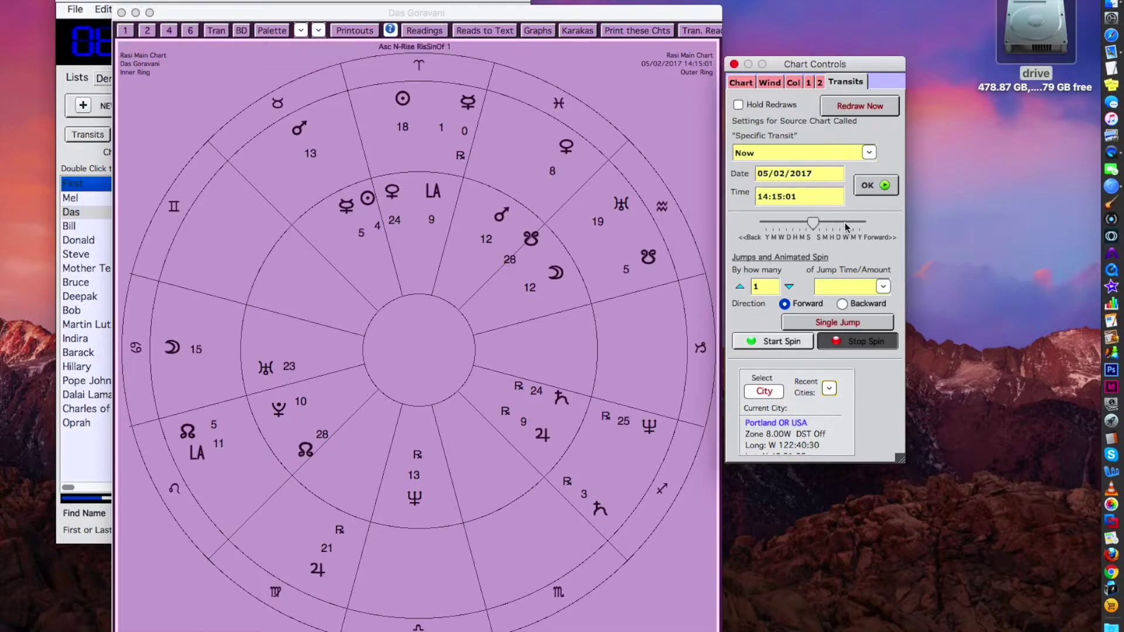
# Set the jump amount to 2 Days and run the animated spin forward, stopping it at 06/01/2017.
pyautogui.click(739, 286)
pyautogui.click(883, 286)
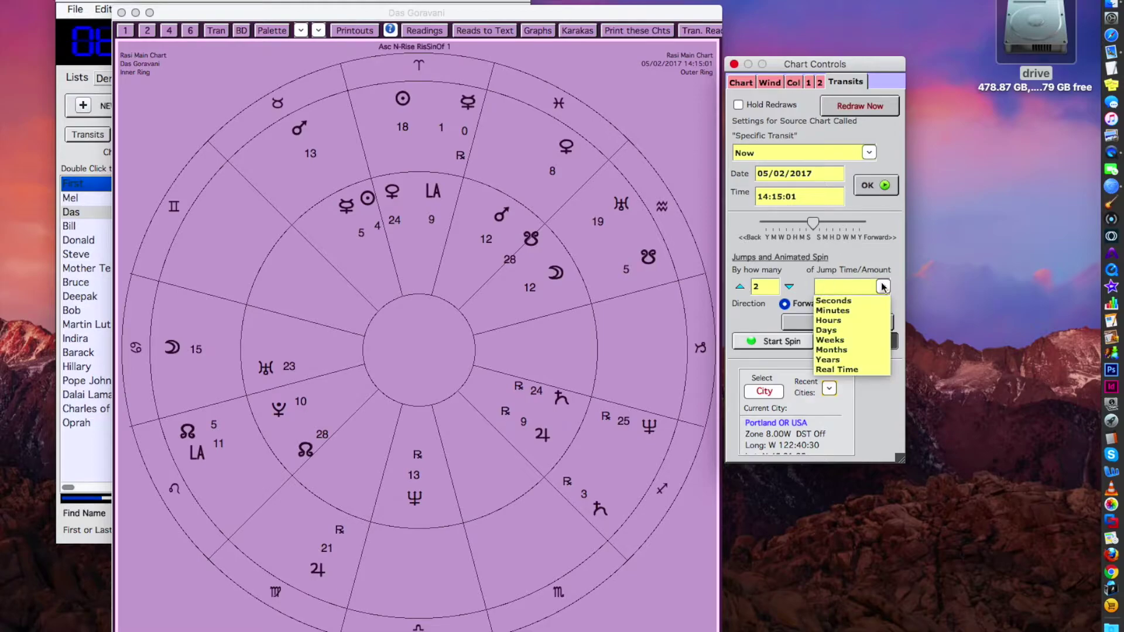
pyautogui.click(852, 331)
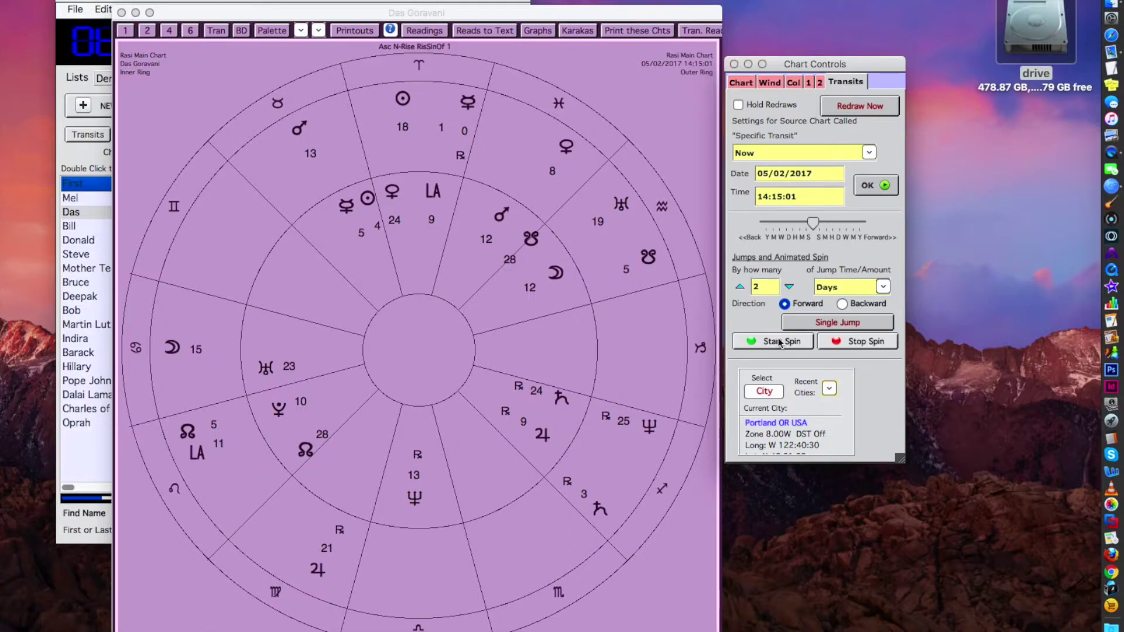
pyautogui.click(848, 343)
pyautogui.click(793, 340)
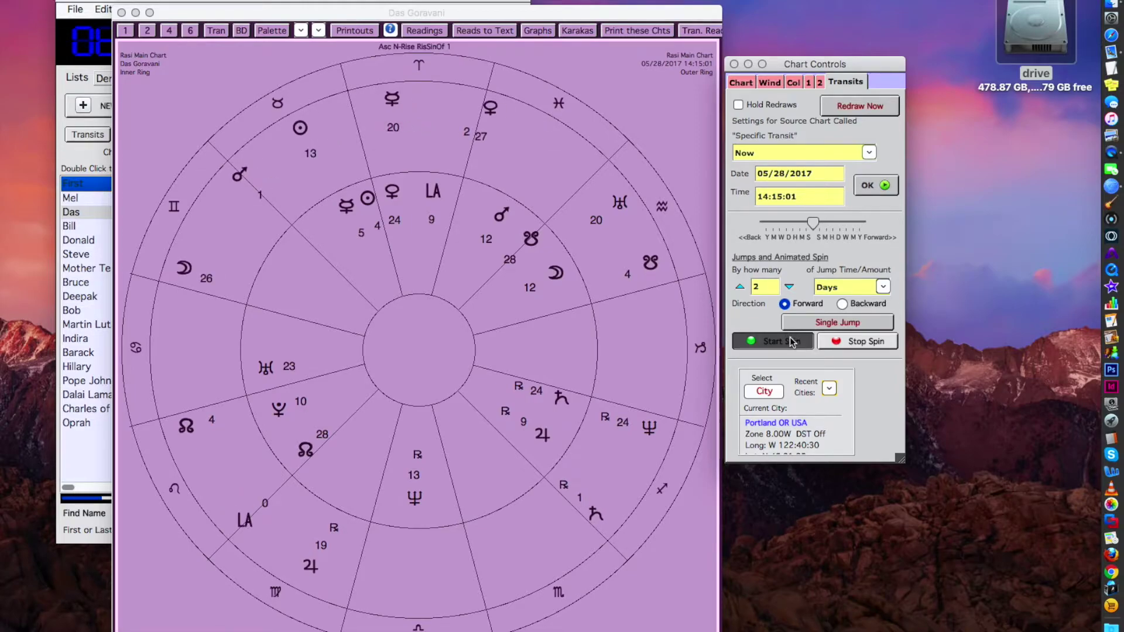
pyautogui.click(860, 344)
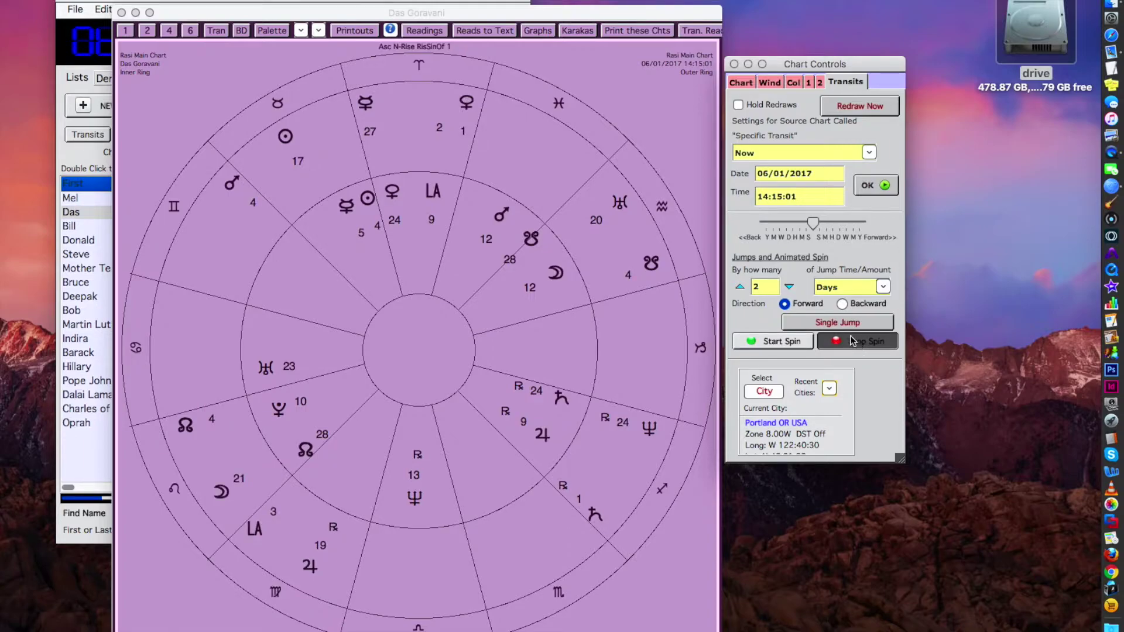
# Step the transits forward by two single jumps, and back by five single jumps in the Backward direction to 05/26/2017.
pyautogui.click(828, 324)
pyautogui.click(828, 324)
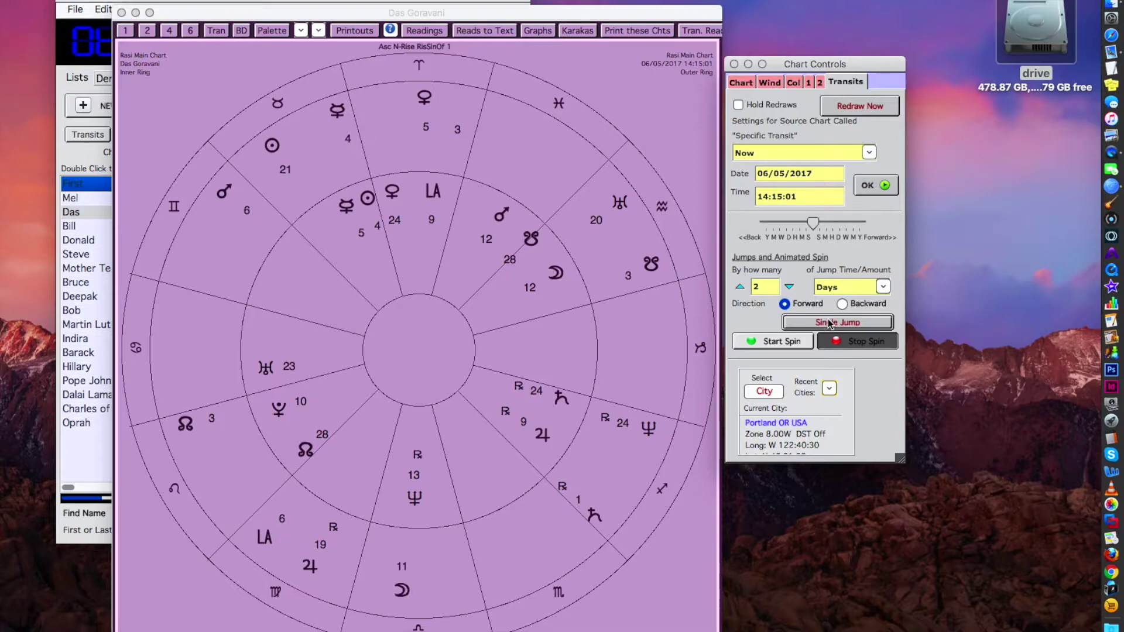
pyautogui.click(843, 303)
pyautogui.click(846, 324)
pyautogui.click(847, 324)
pyautogui.click(847, 323)
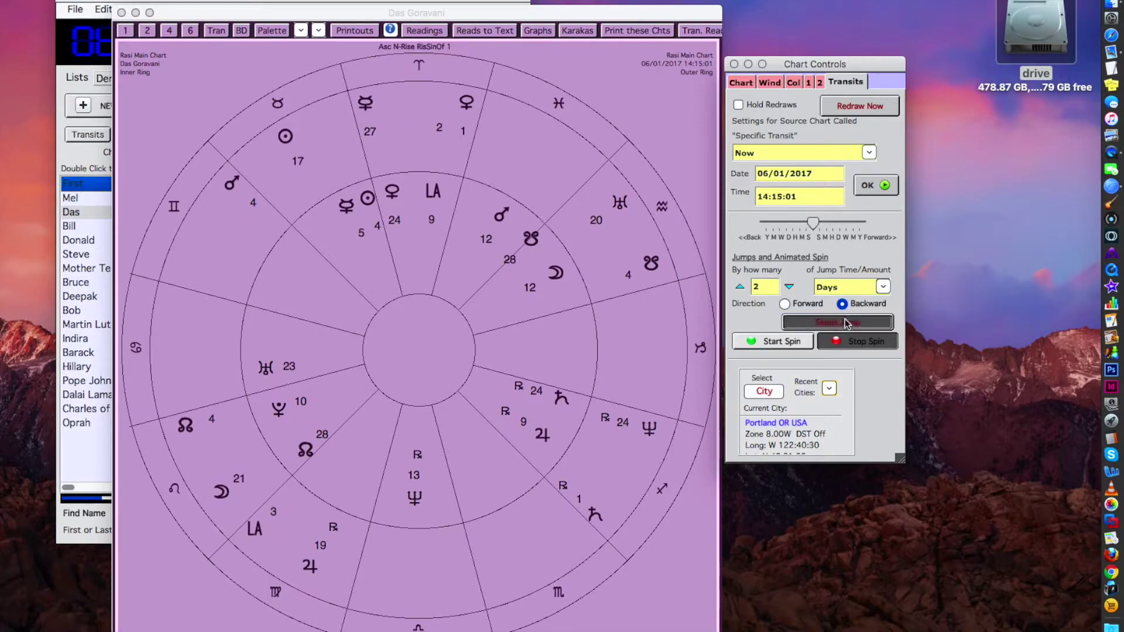
pyautogui.click(846, 323)
pyautogui.click(847, 322)
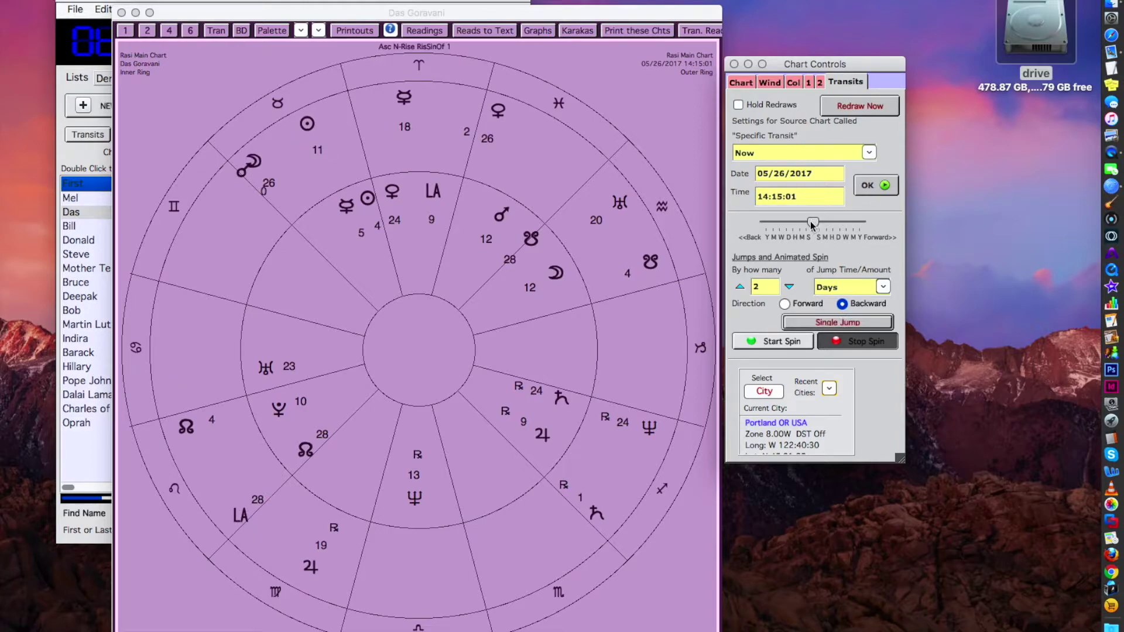
# Move the transit forward to 06/01/2017 04:14:59 with the time slider, and reset it to the Now date and time.
pyautogui.moveTo(812, 223); pyautogui.dragTo(845, 220)
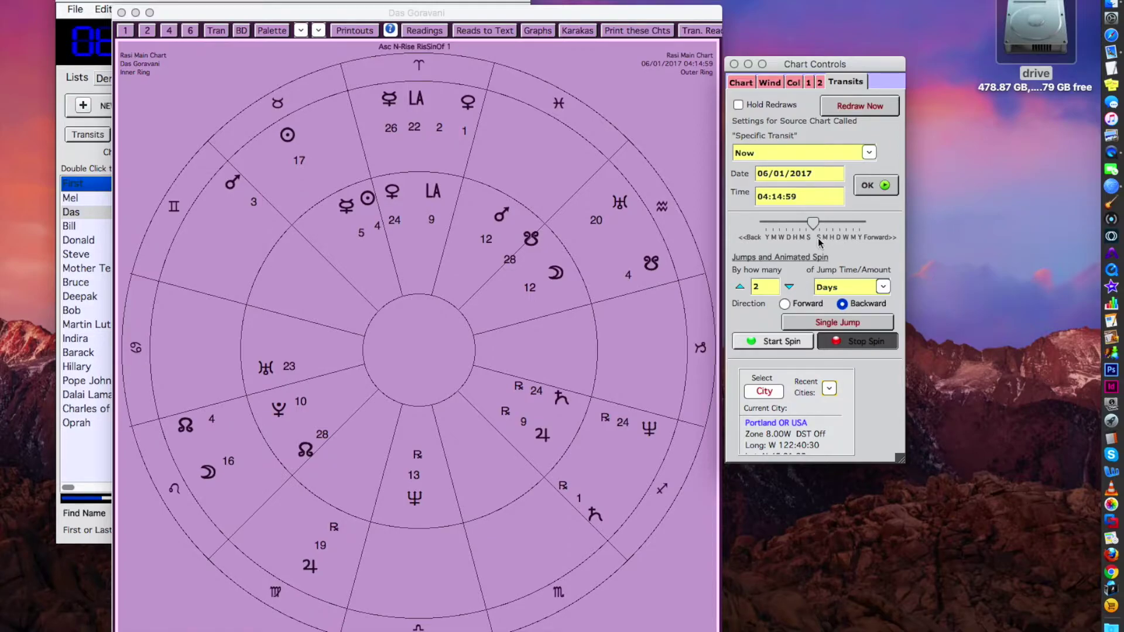
pyautogui.click(870, 153)
pyautogui.click(845, 166)
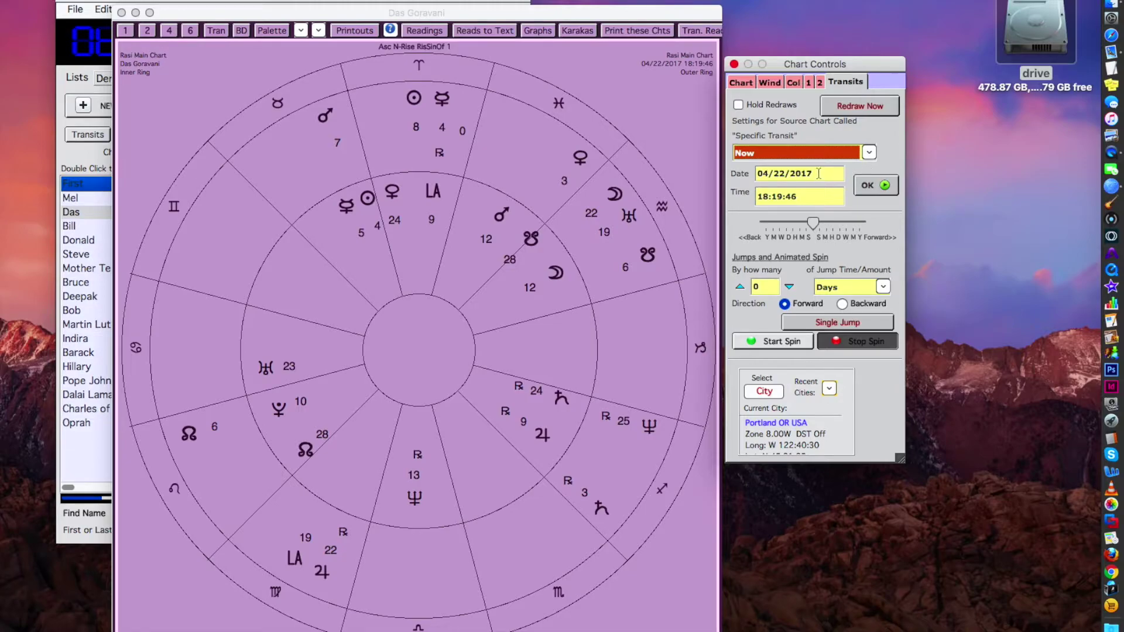
pyautogui.click(787, 174)
pyautogui.doubleClick(787, 174)
pyautogui.press('Tab')
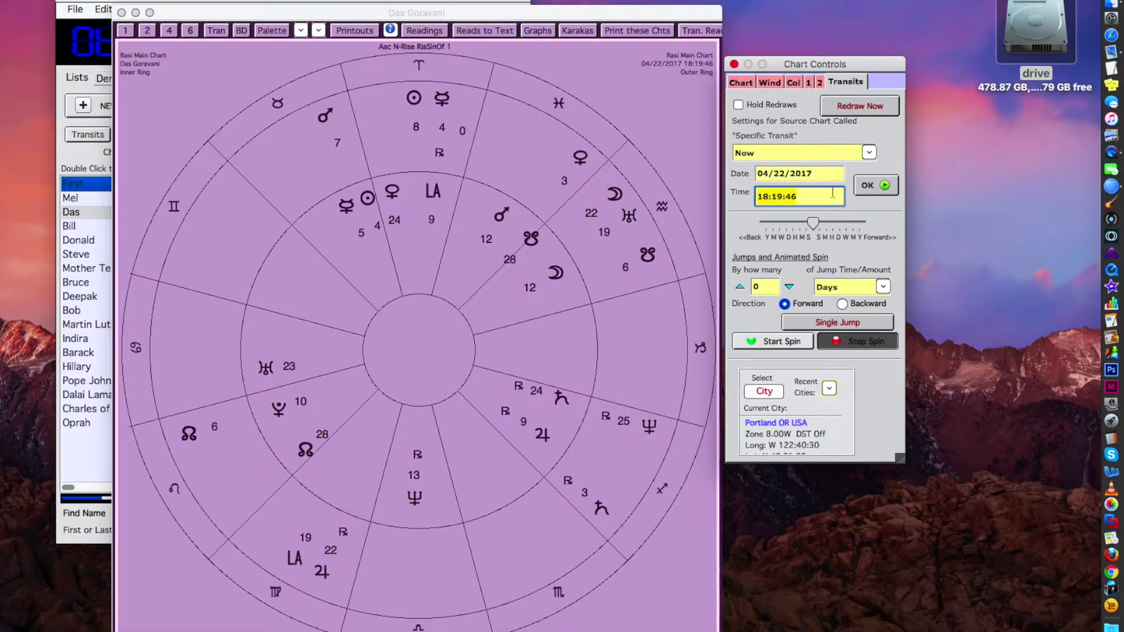
pyautogui.click(875, 186)
# Try to set the transit city to Tigard, OR from the recent cities.
pyautogui.click(829, 389)
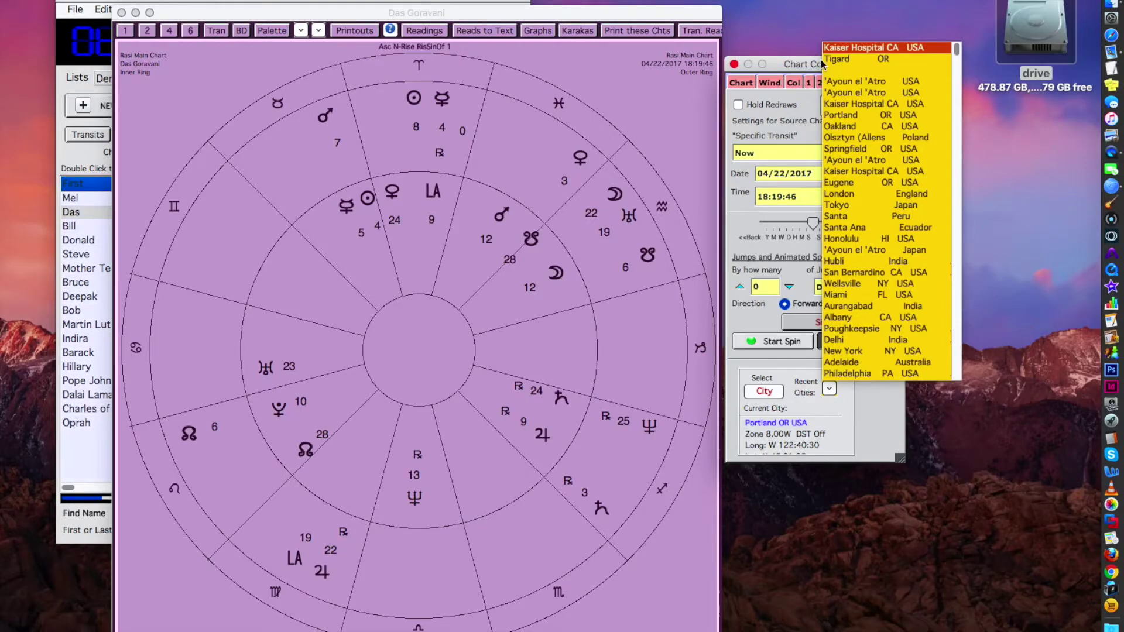
pyautogui.click(840, 61)
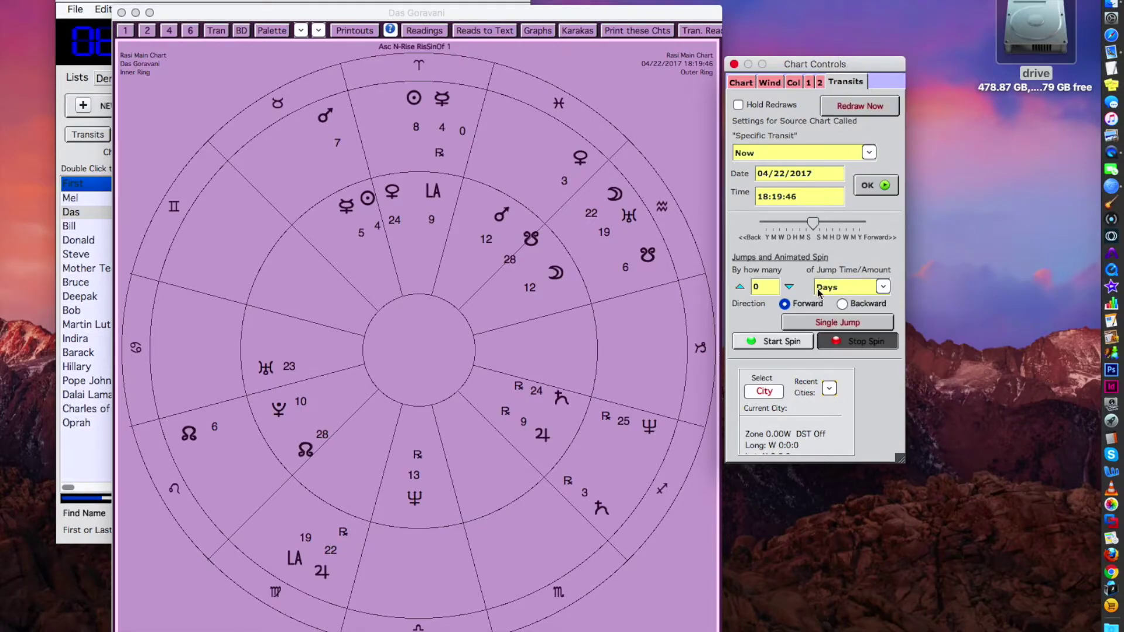
pyautogui.click(829, 388)
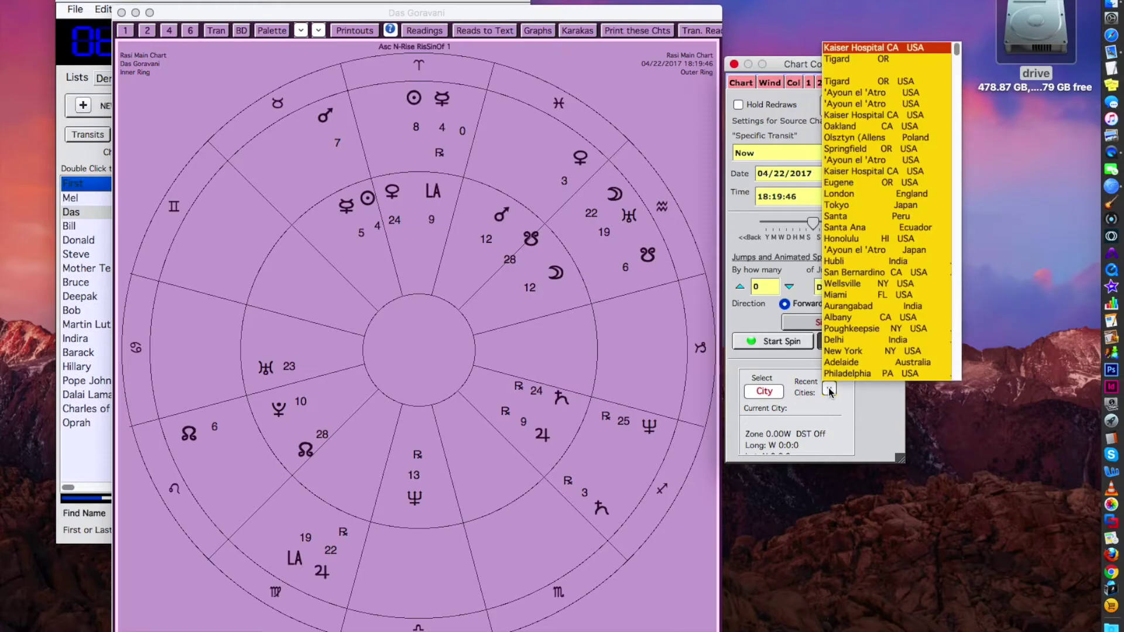
pyautogui.click(829, 392)
# Set the transit city to Portland, OR, USA through the Cities Finder.
pyautogui.click(764, 391)
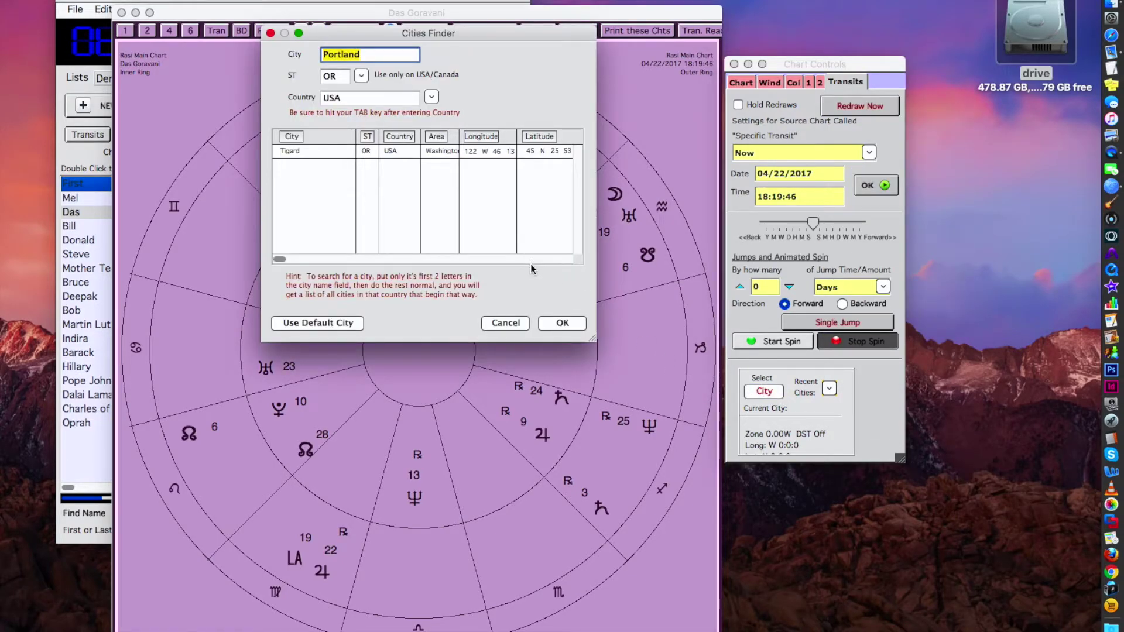
pyautogui.press('Tab')
pyautogui.press('Tab')
pyautogui.press('Return')
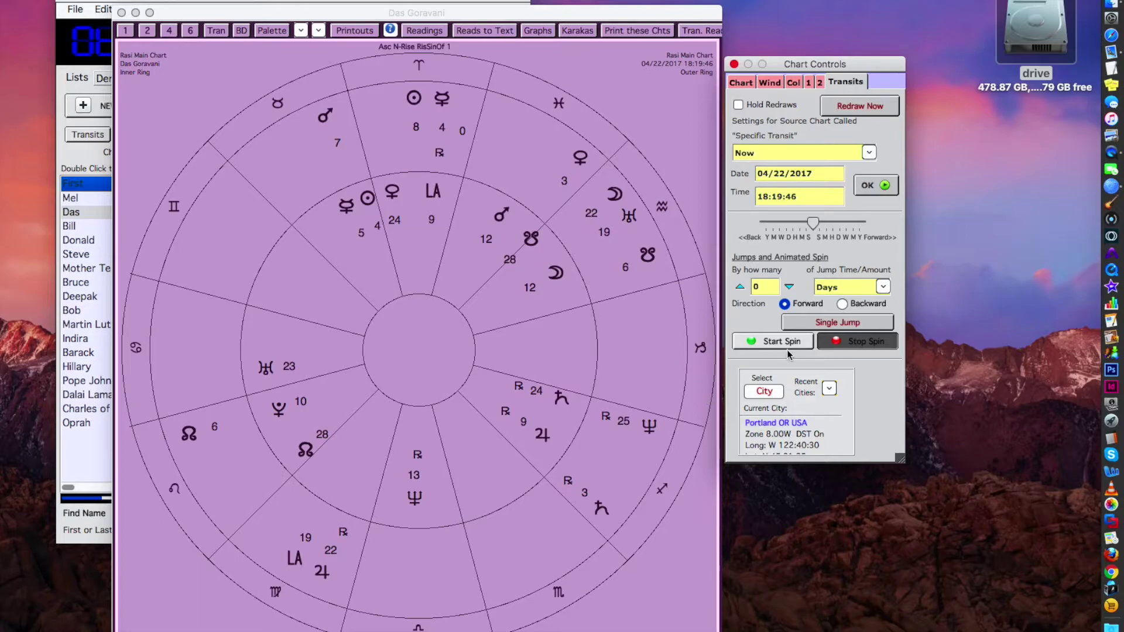
# Try the GloBlk, EngLtr and SnskLtr planet styles on Ring 1, and settle on GloWht.
pyautogui.click(808, 83)
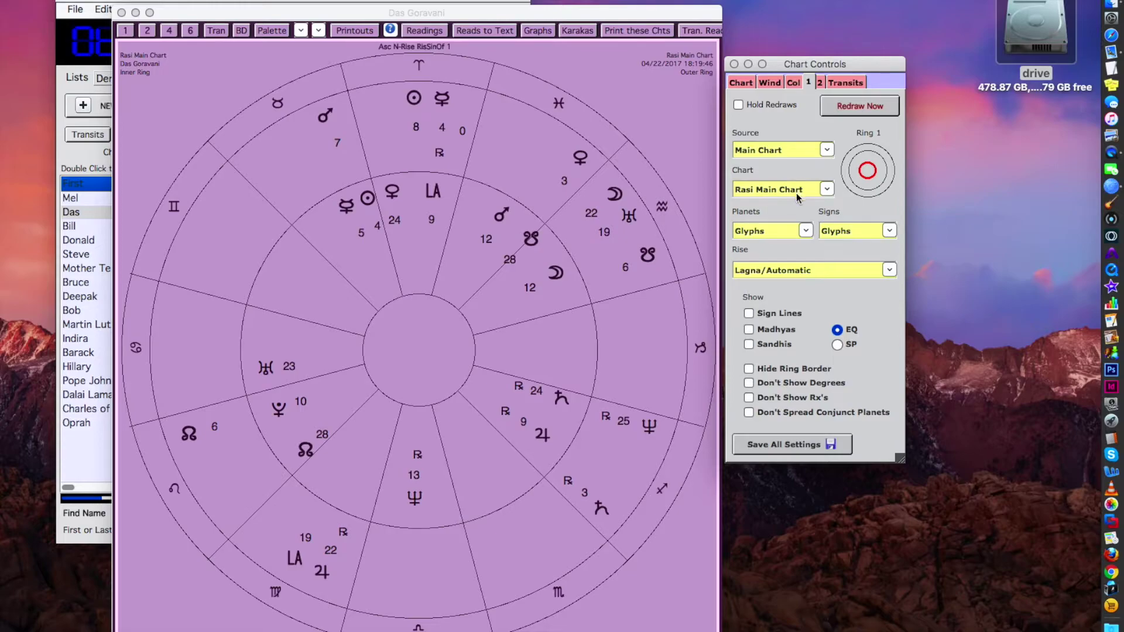
pyautogui.click(820, 83)
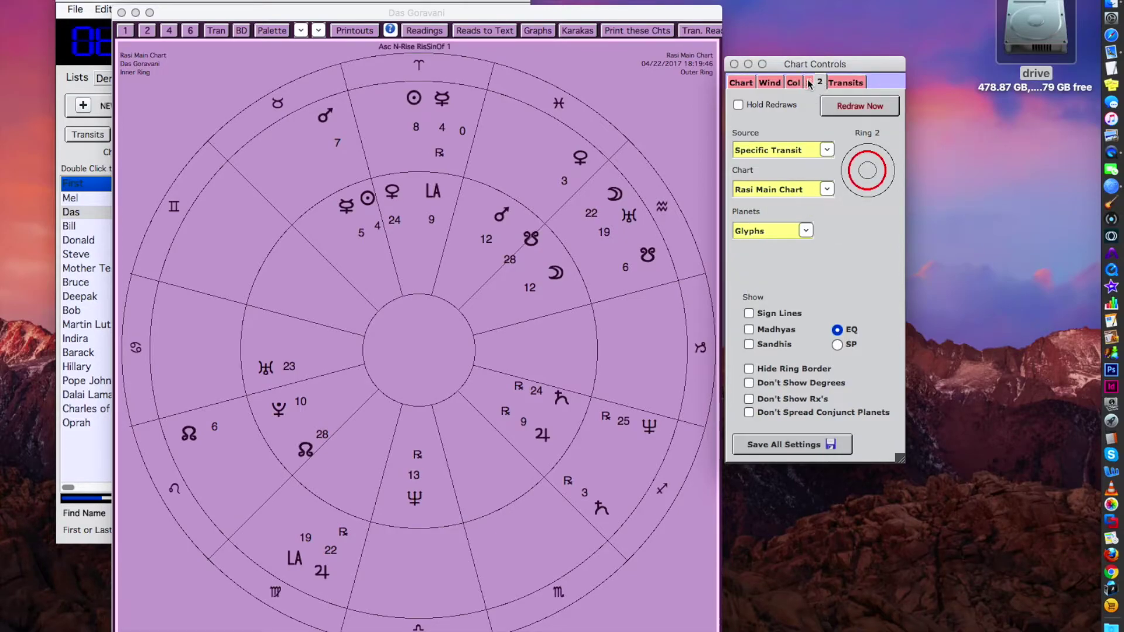
pyautogui.click(808, 83)
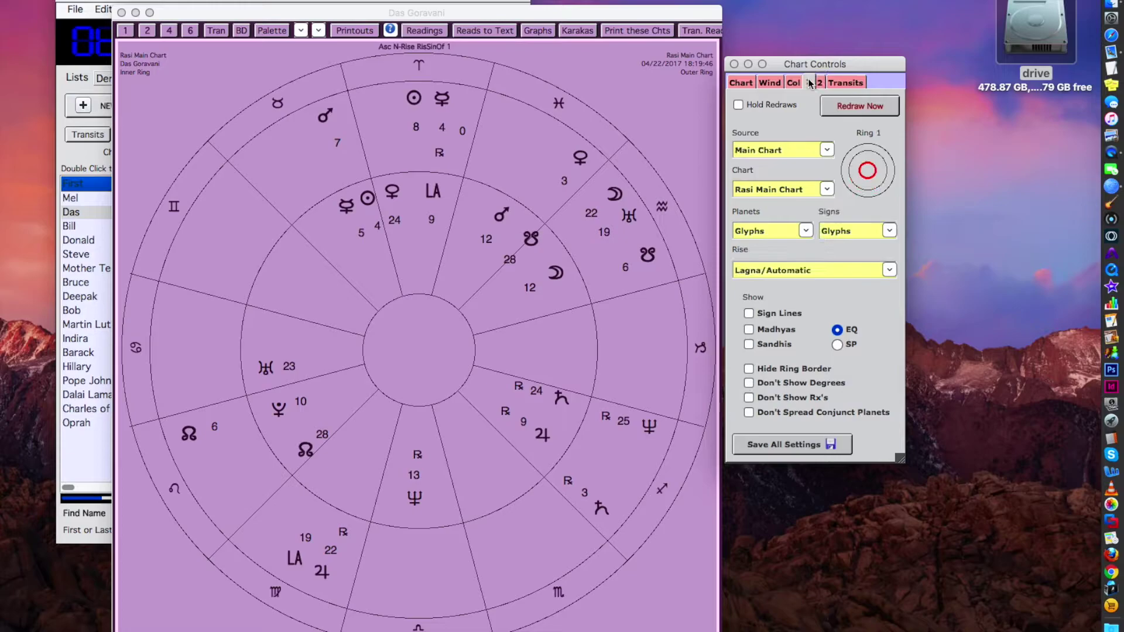
pyautogui.click(806, 231)
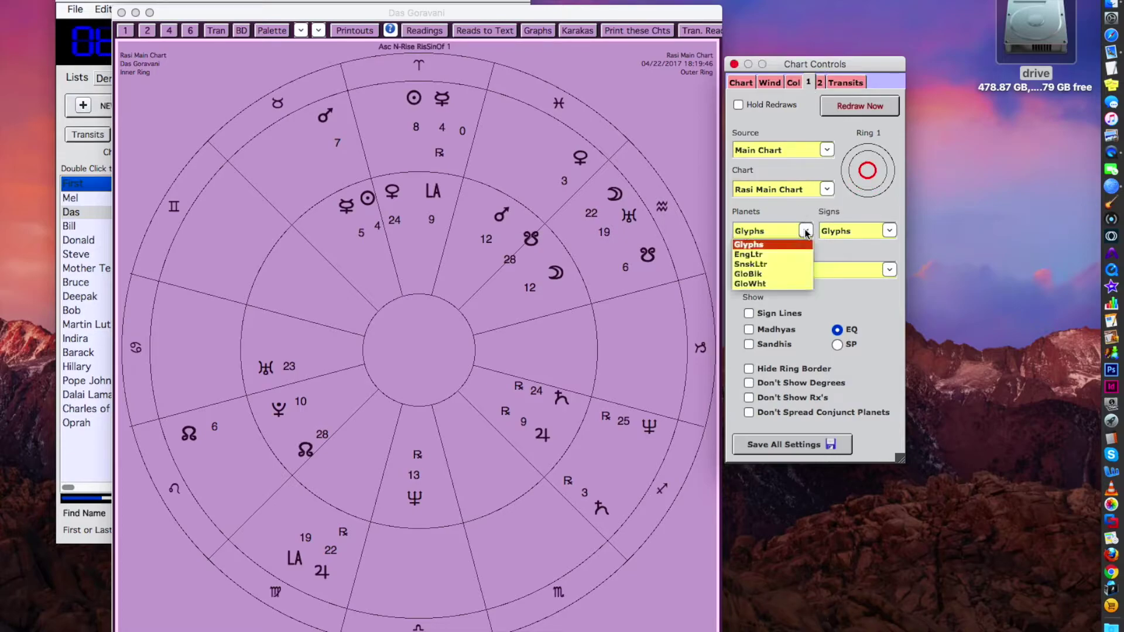
pyautogui.click(779, 274)
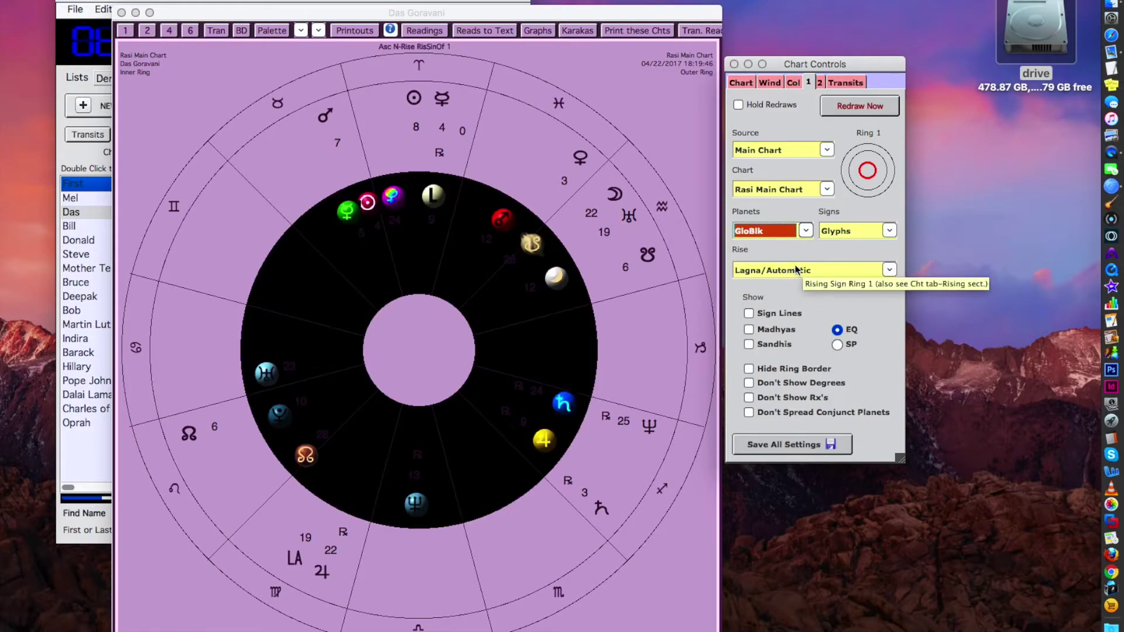
pyautogui.click(805, 232)
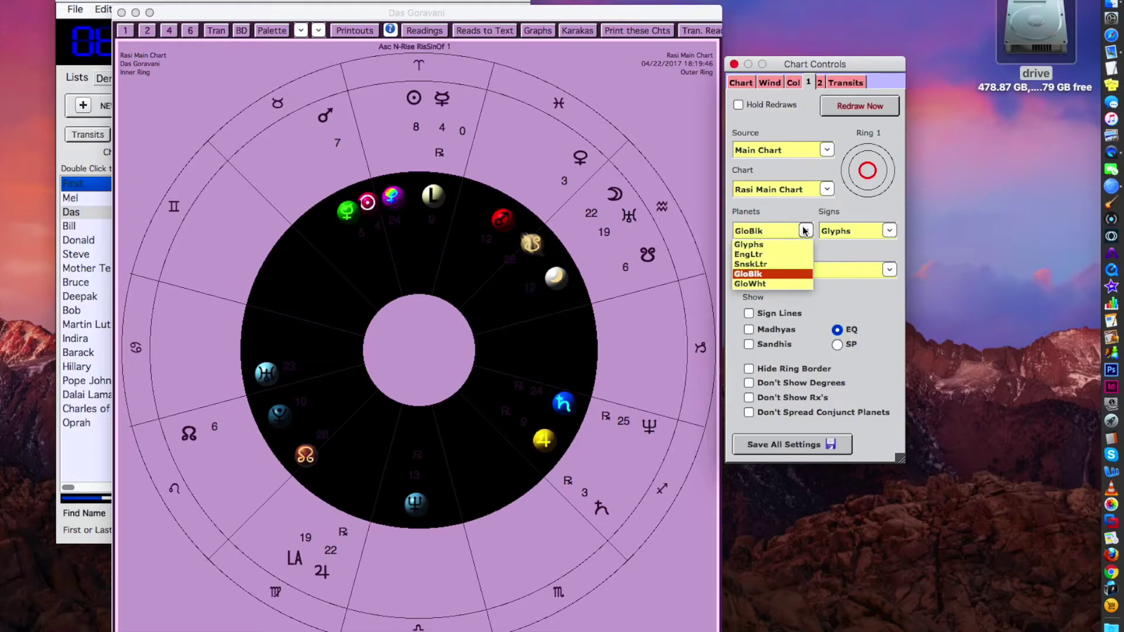
pyautogui.click(792, 253)
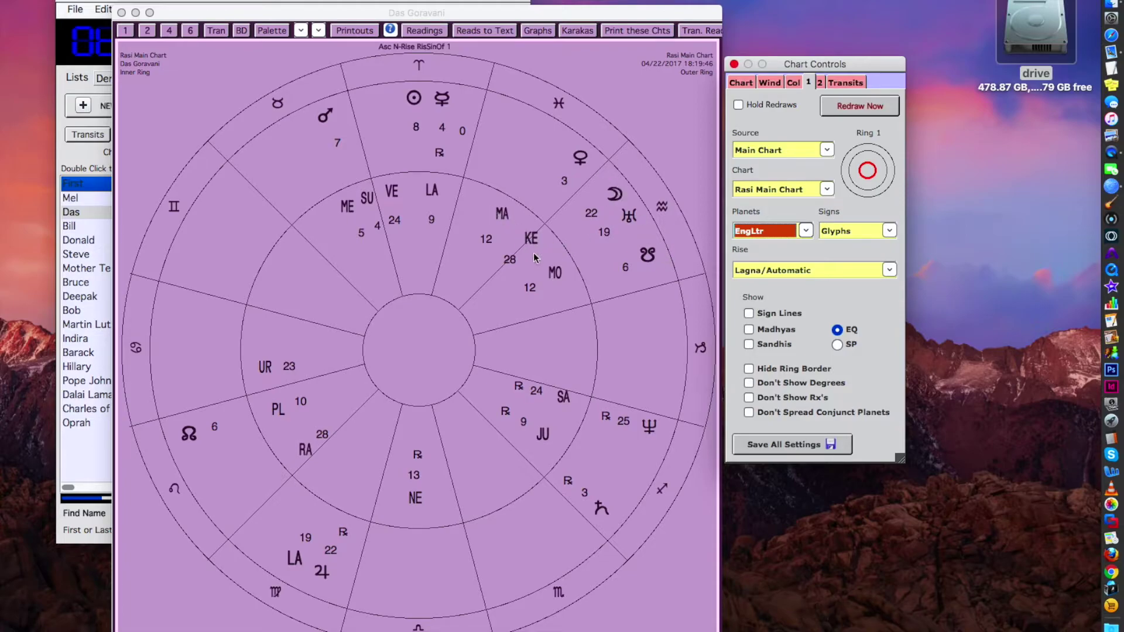
pyautogui.click(806, 231)
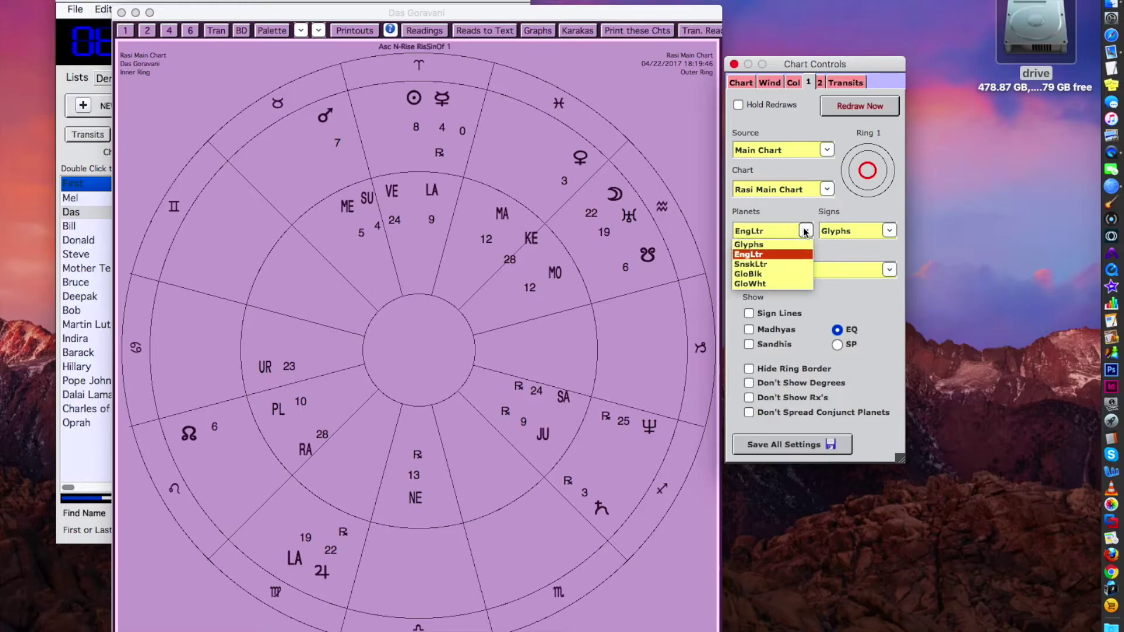
pyautogui.click(780, 262)
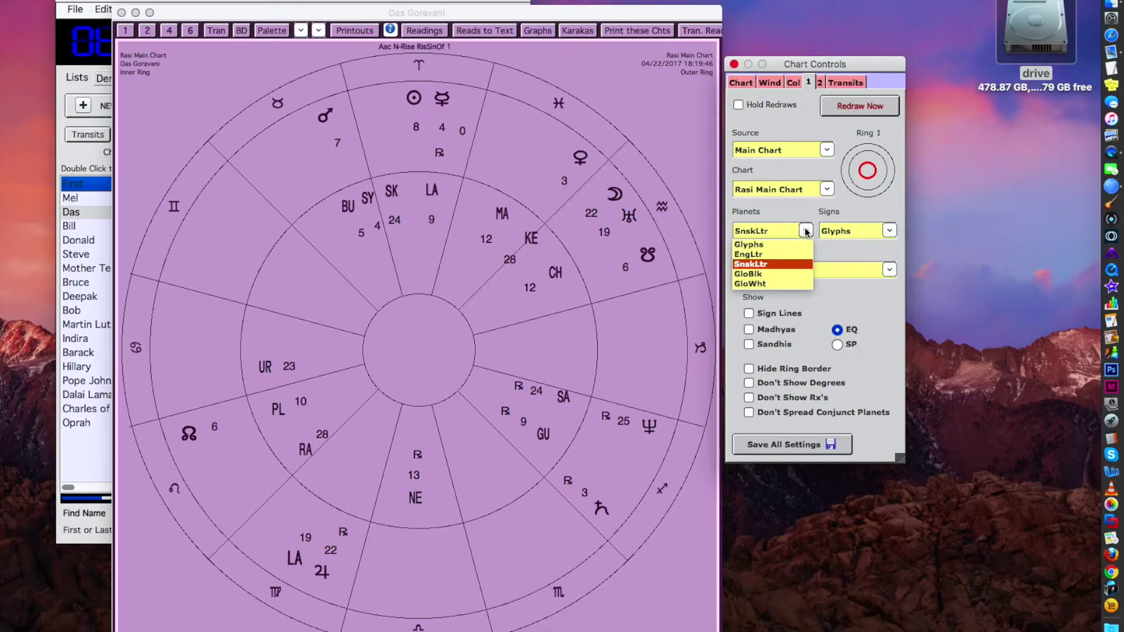
pyautogui.click(780, 273)
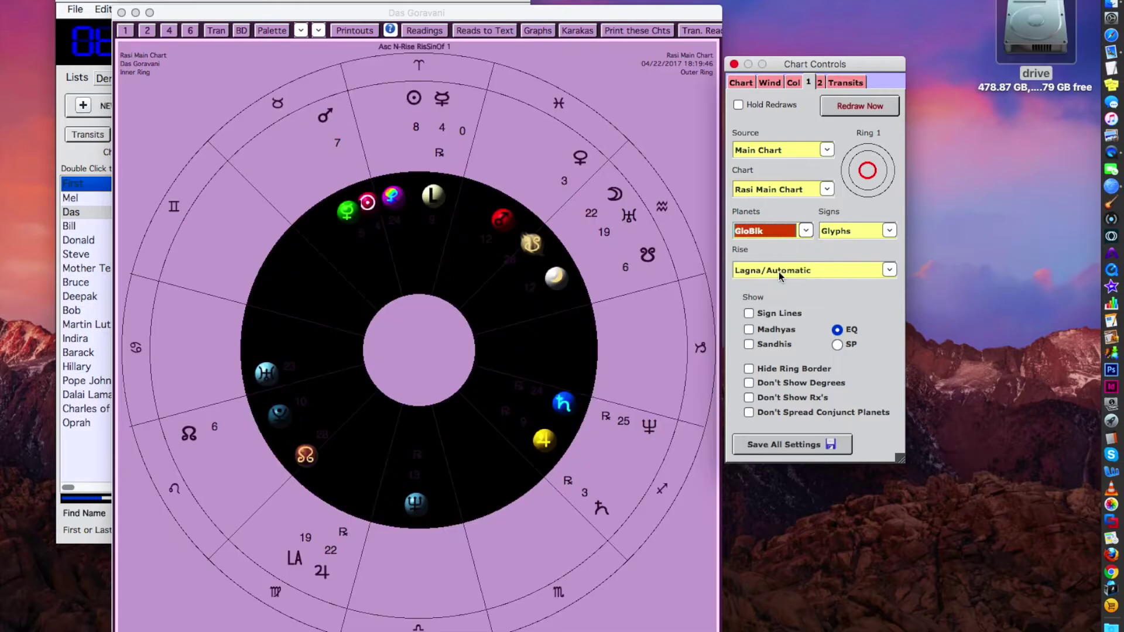
pyautogui.click(806, 230)
pyautogui.click(786, 284)
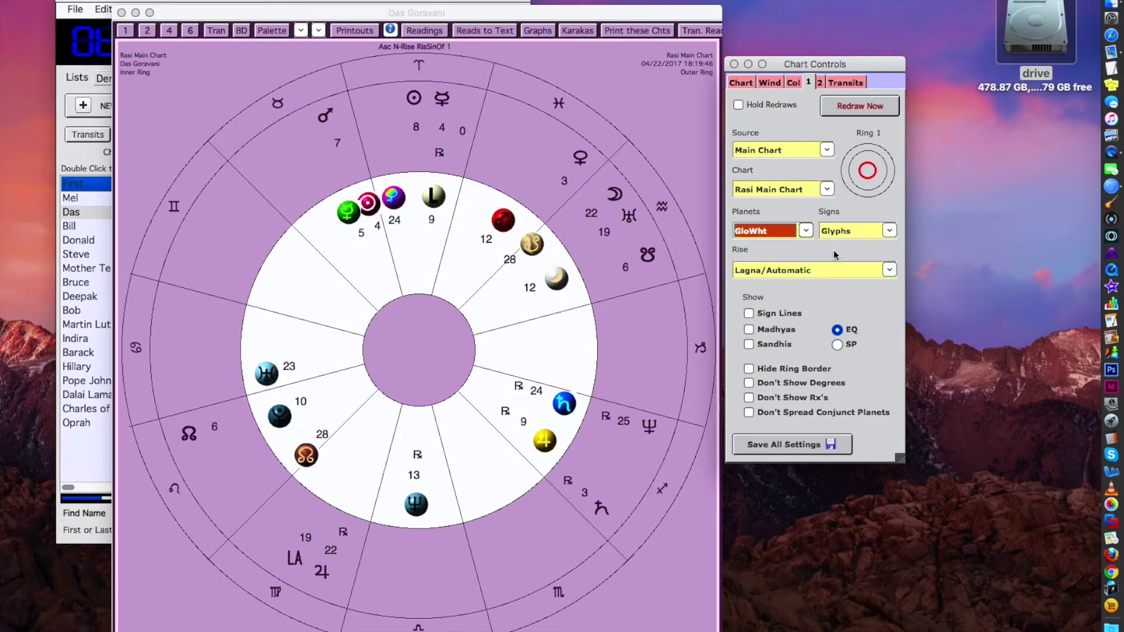
# Set the wheel's alignment method to Exact Lagna of ring 2.
pyautogui.click(743, 83)
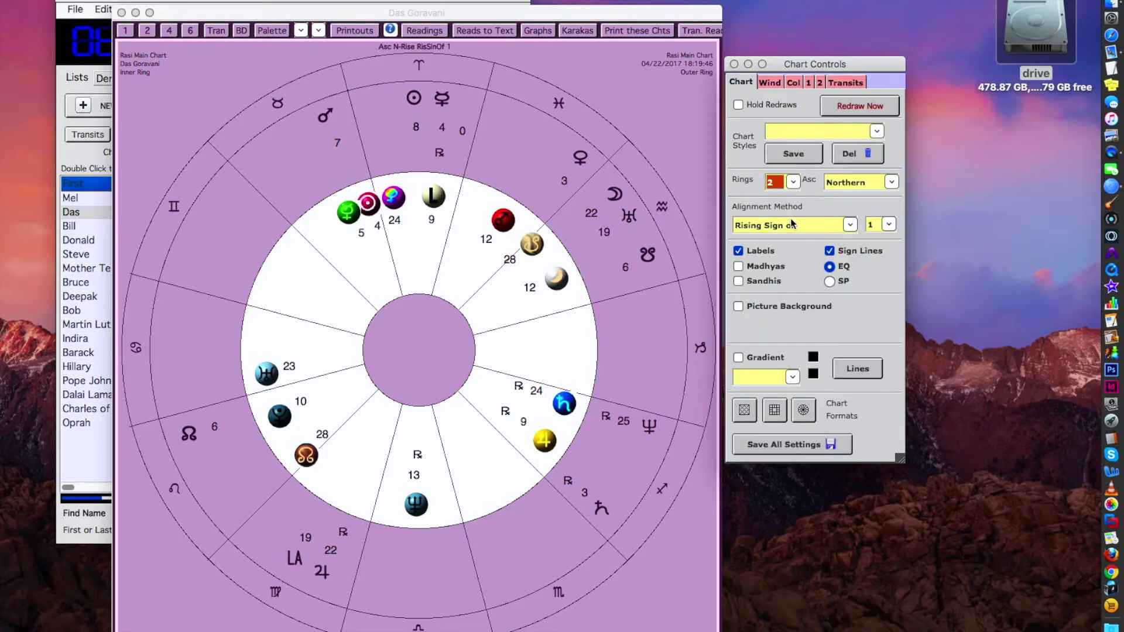
pyautogui.click(851, 224)
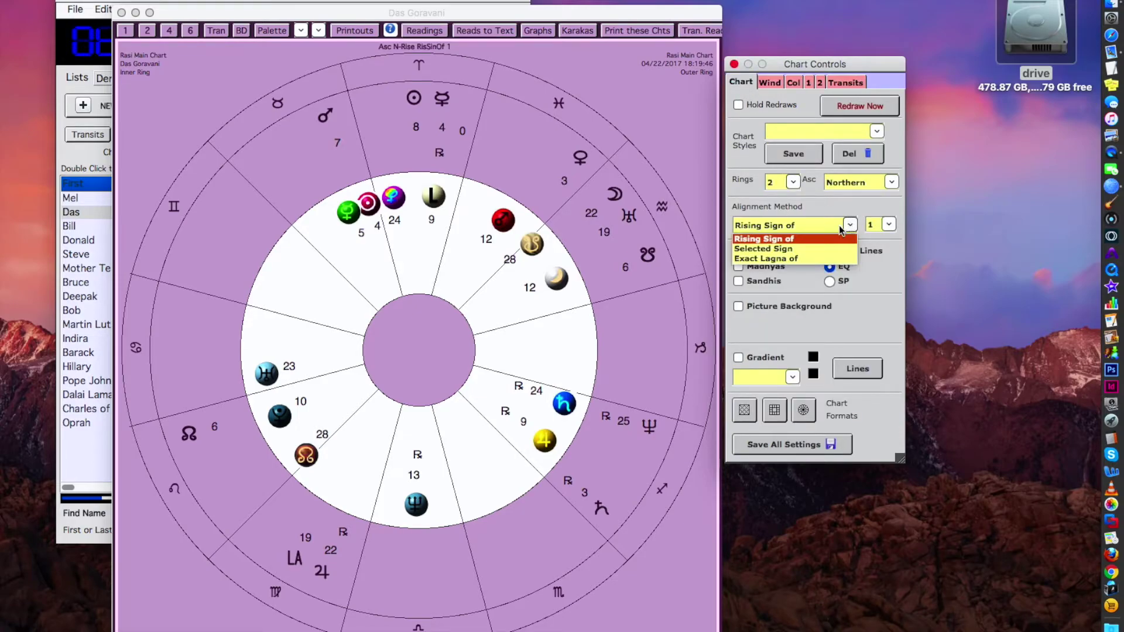
pyautogui.click(793, 257)
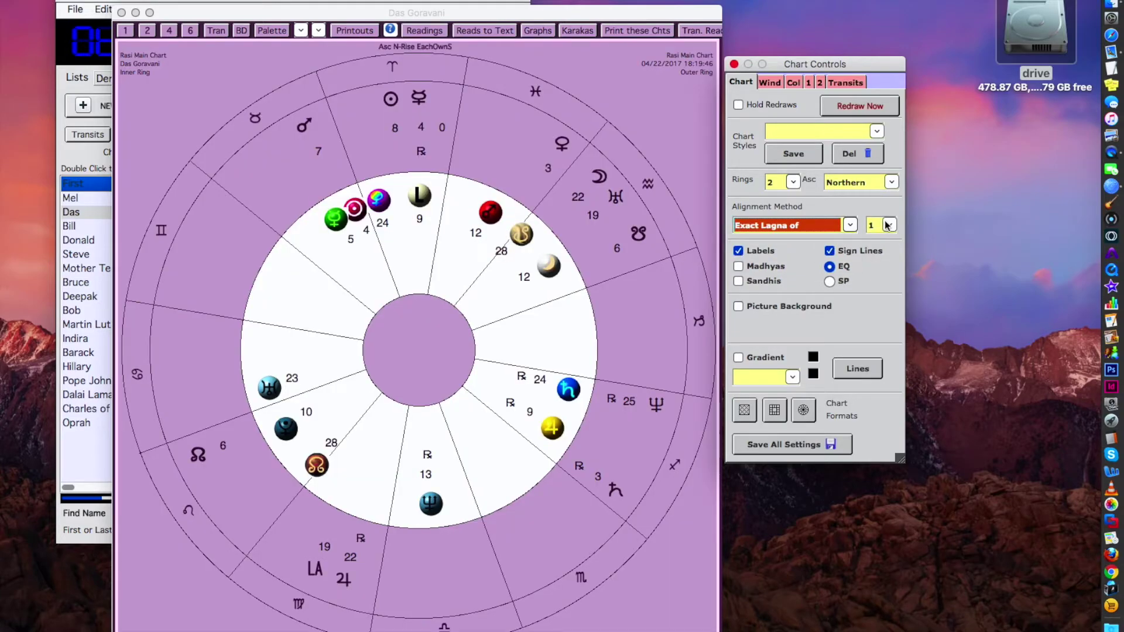
pyautogui.click(889, 226)
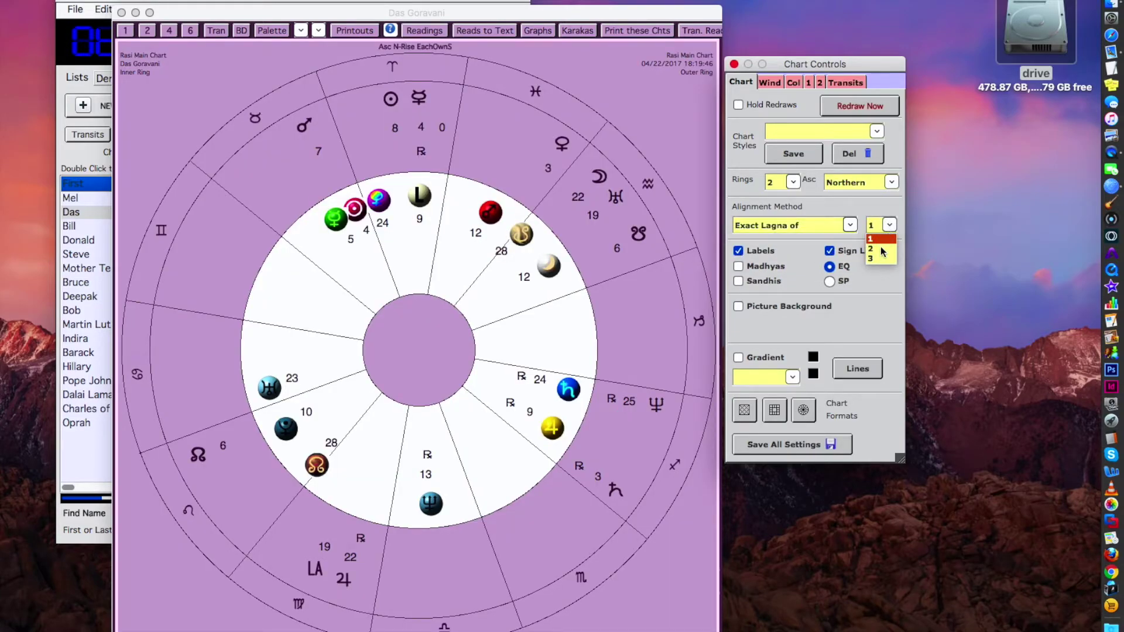
pyautogui.click(882, 250)
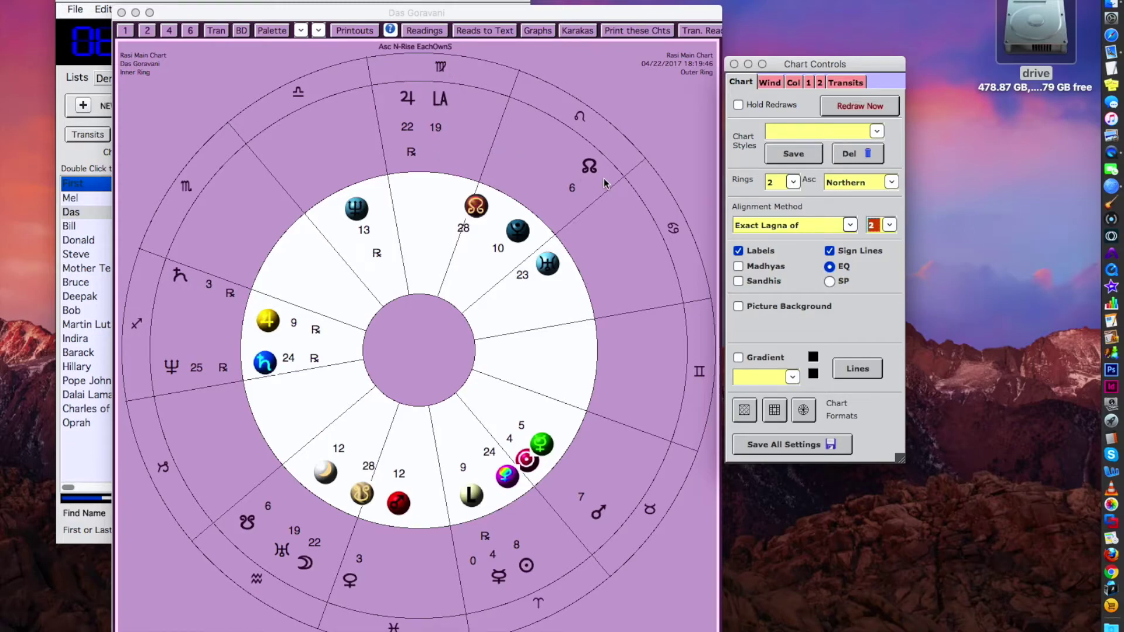
# Set the jump amount to 1 Days and run the animated spin forward, stopping it at 05/07/2017.
pyautogui.click(845, 85)
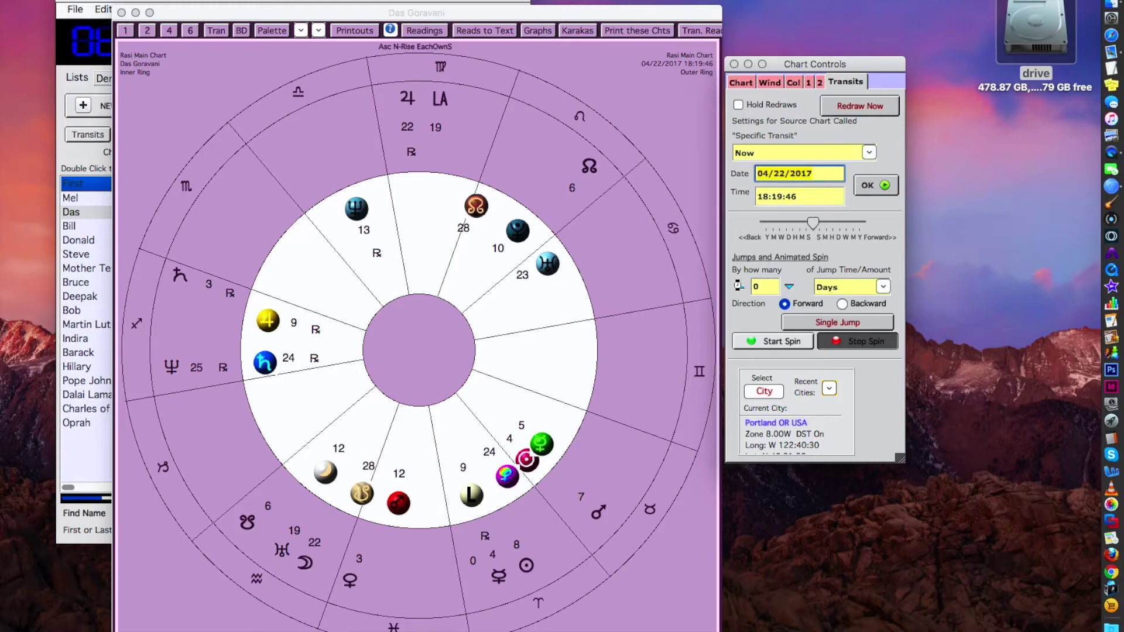
pyautogui.click(739, 287)
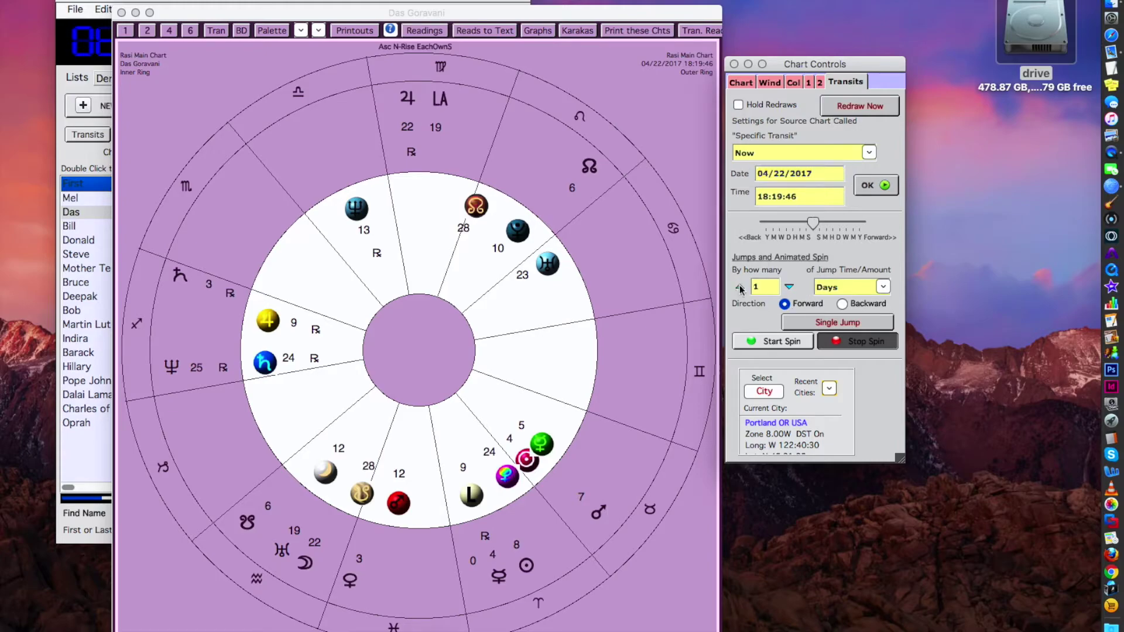
pyautogui.click(882, 286)
pyautogui.click(846, 331)
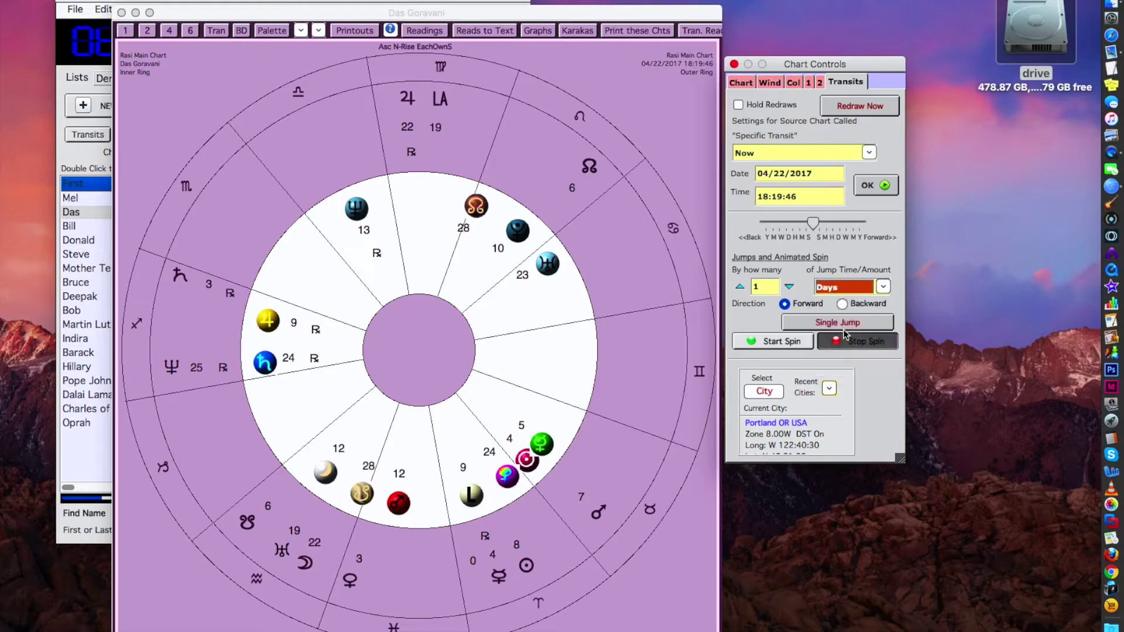
pyautogui.click(776, 342)
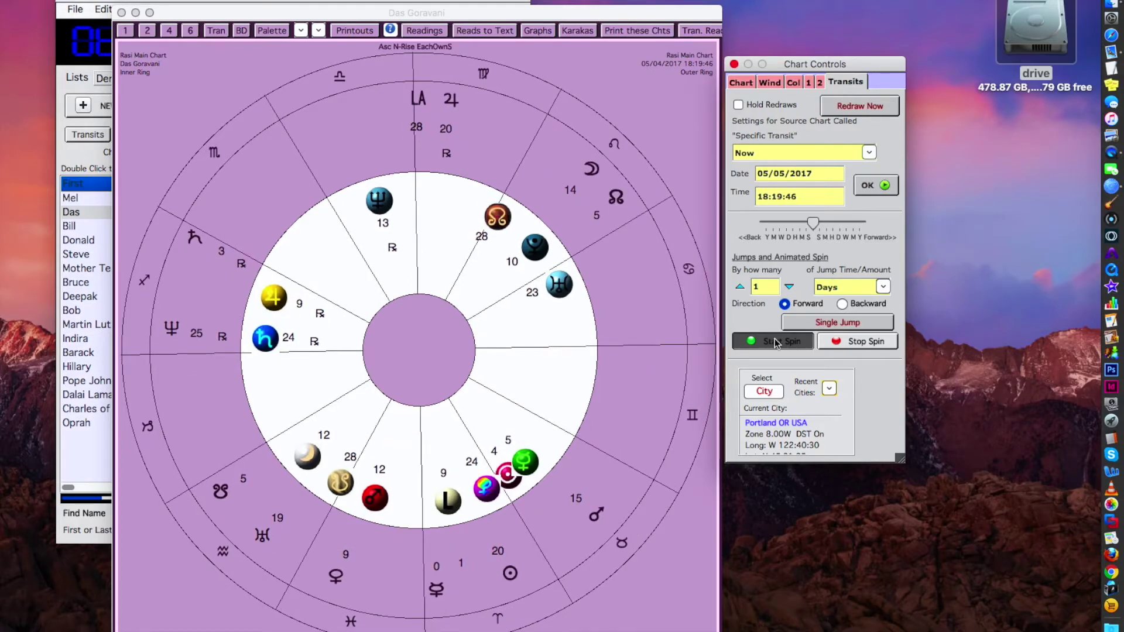
pyautogui.click(847, 342)
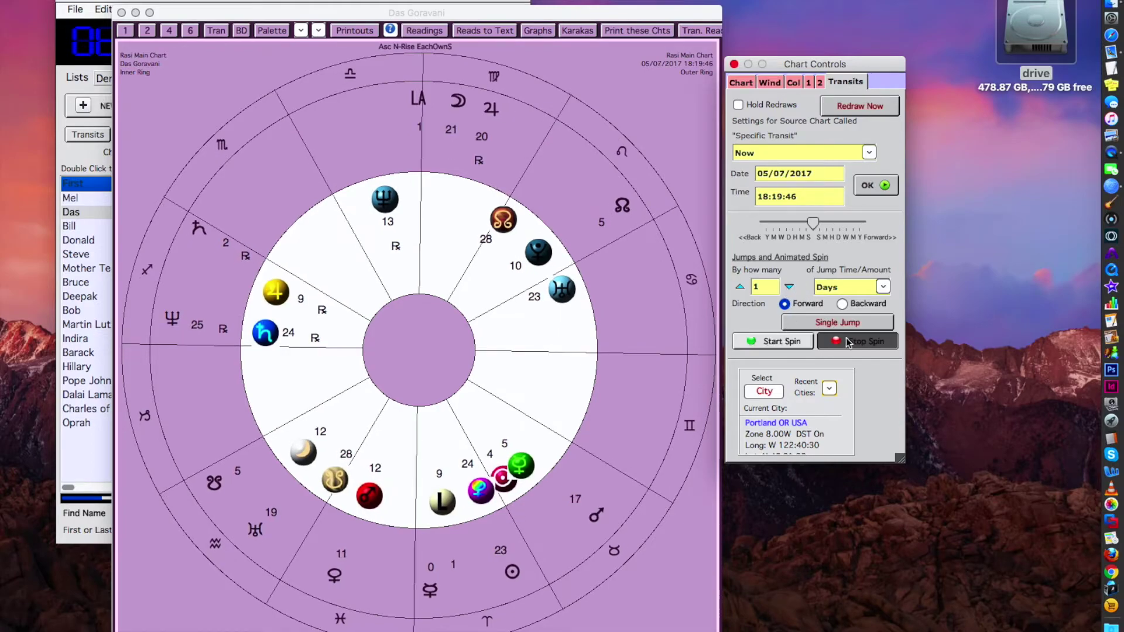
# Turn off the chart-wide sign lines and show sign lines on Ring 1 only.
pyautogui.click(740, 82)
pyautogui.click(849, 253)
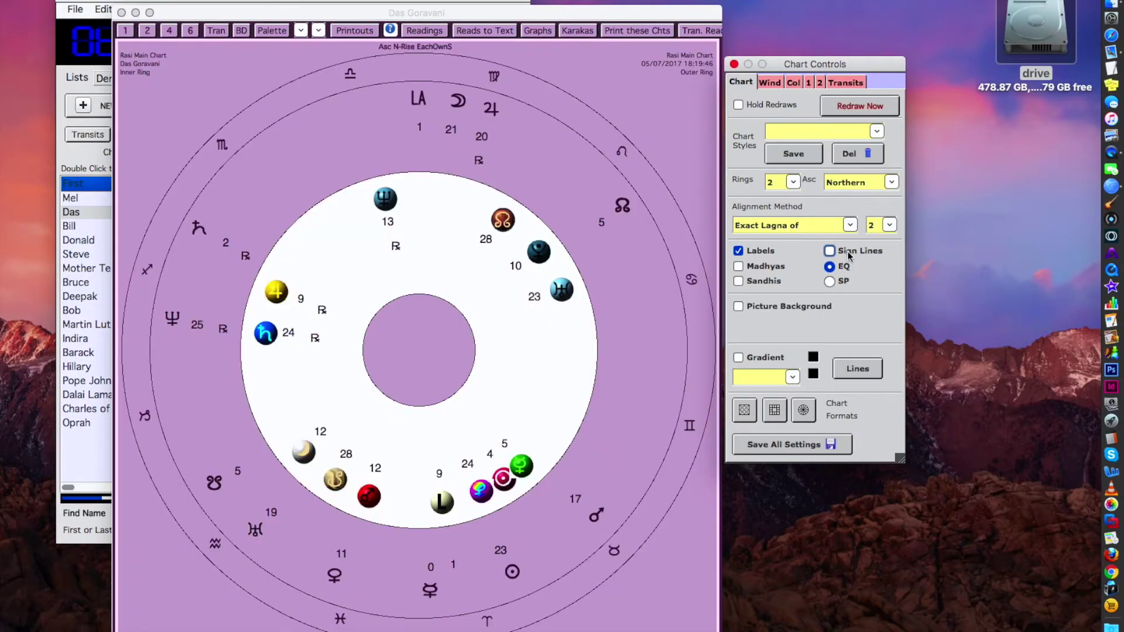
pyautogui.click(809, 83)
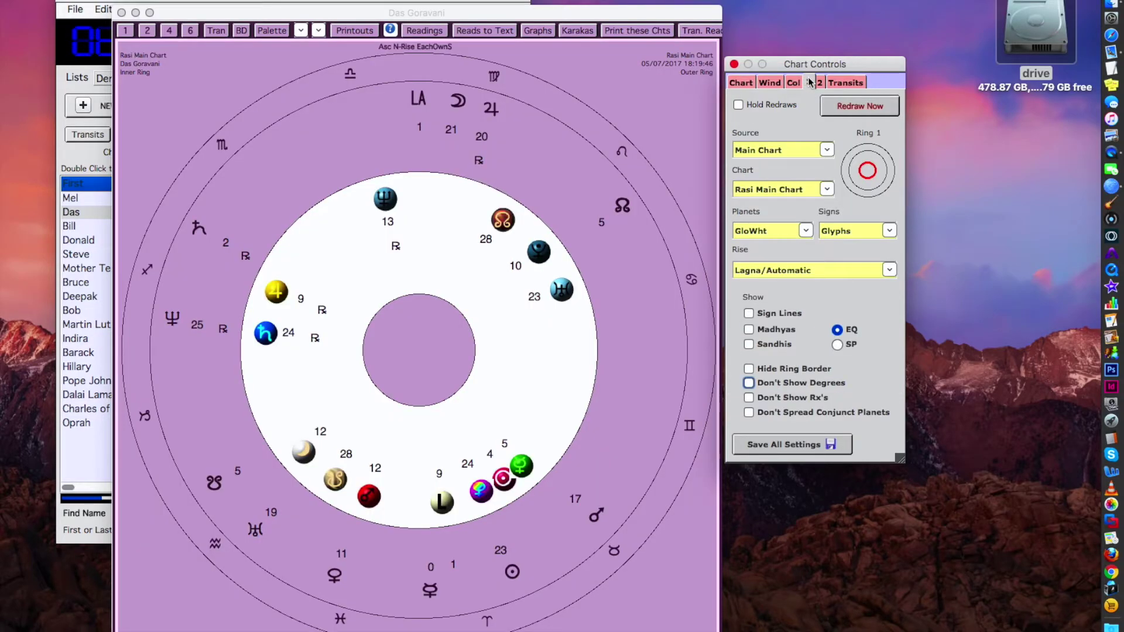
pyautogui.click(764, 317)
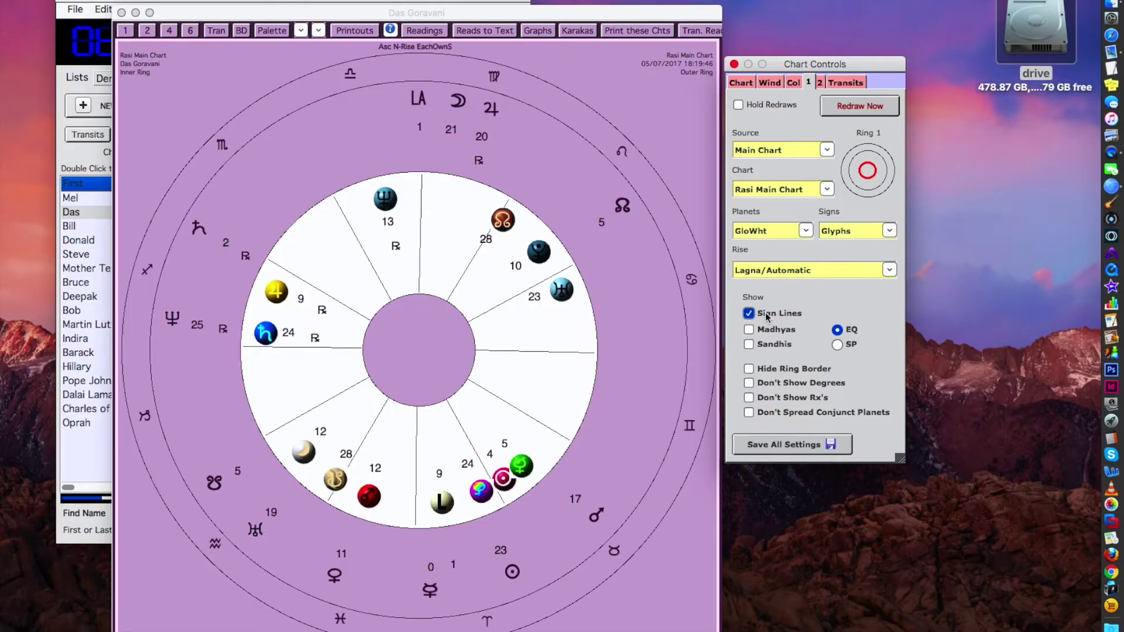
# Show the Sandhis on Ring 2 and set its house division to SP.
pyautogui.click(819, 83)
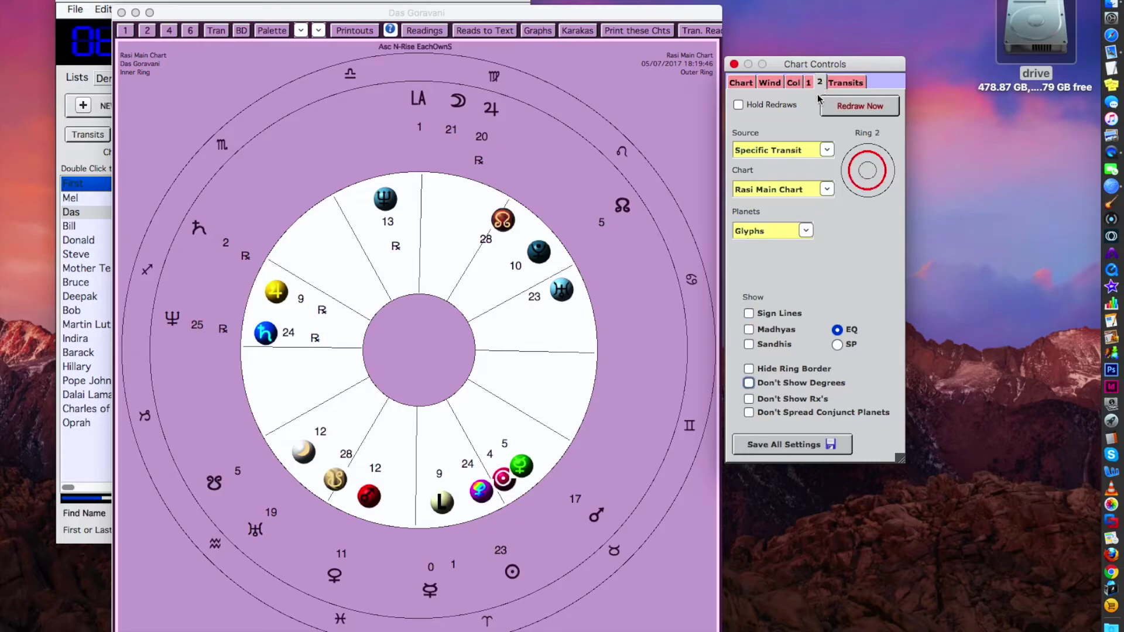
pyautogui.click(767, 345)
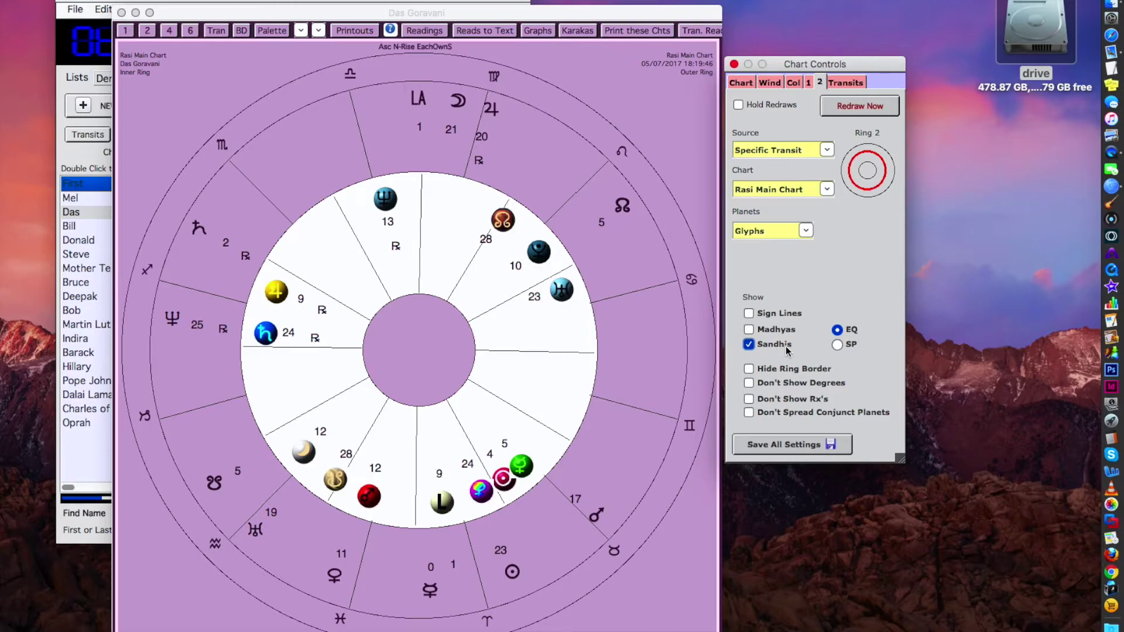
pyautogui.click(837, 346)
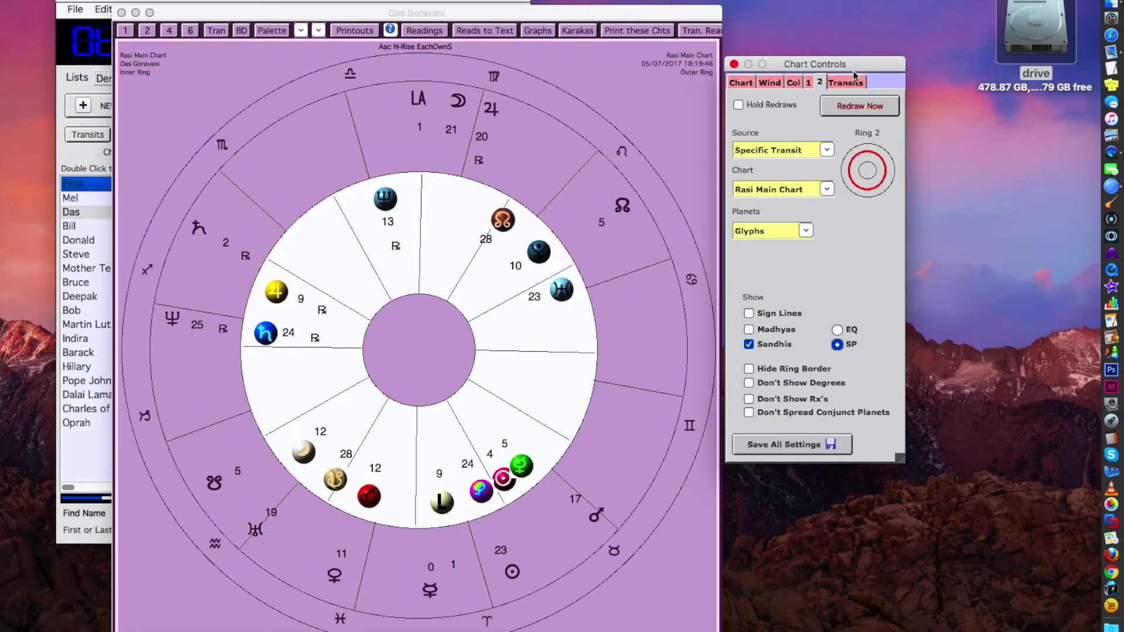
# Run the animated transit spin forward, switch its jump amount from Days to Real Time, and stop the spin.
pyautogui.click(840, 83)
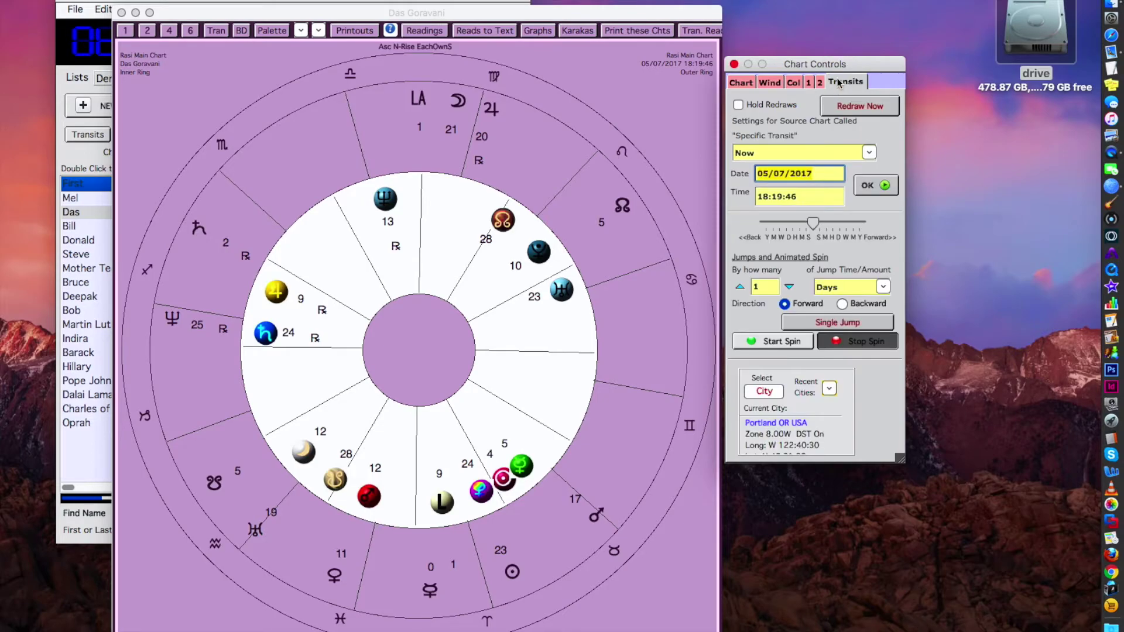
pyautogui.click(773, 339)
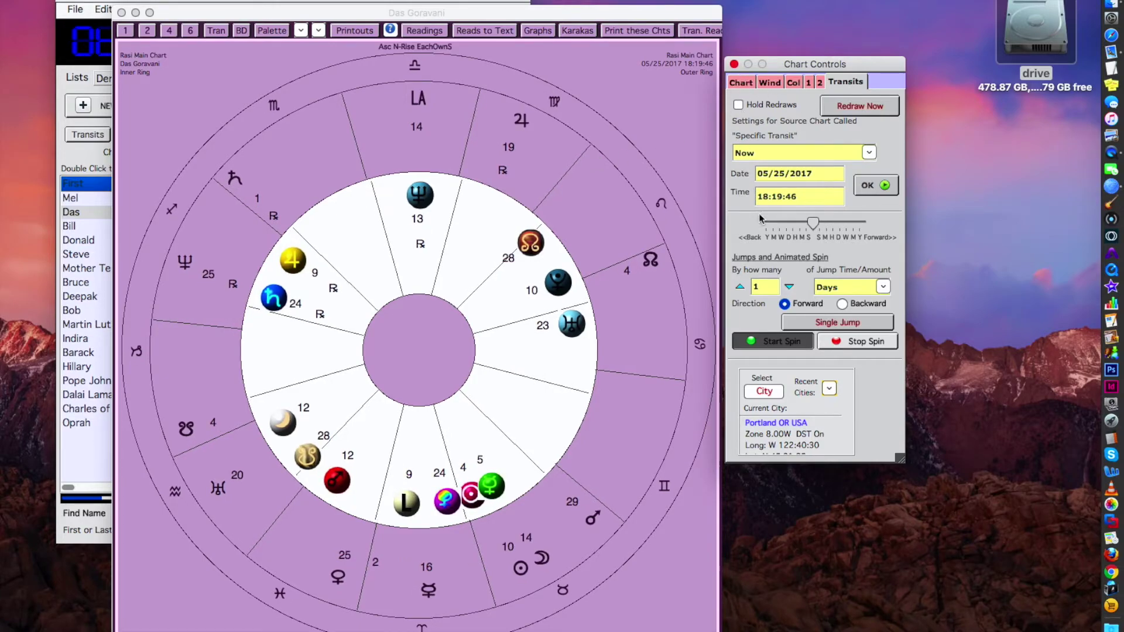
pyautogui.click(883, 286)
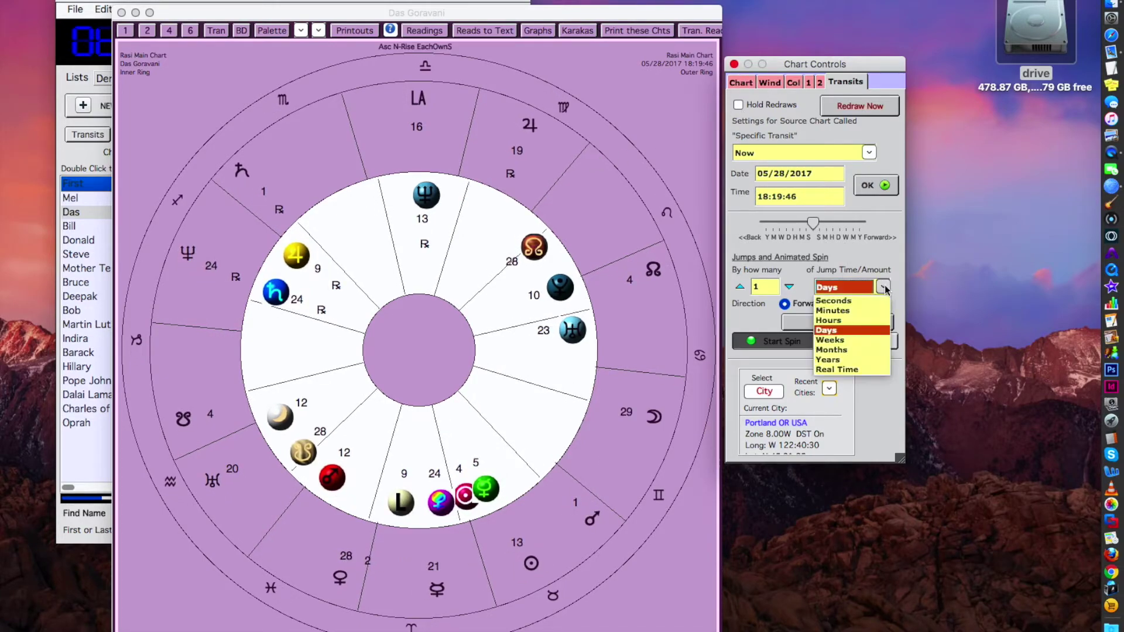
pyautogui.click(857, 371)
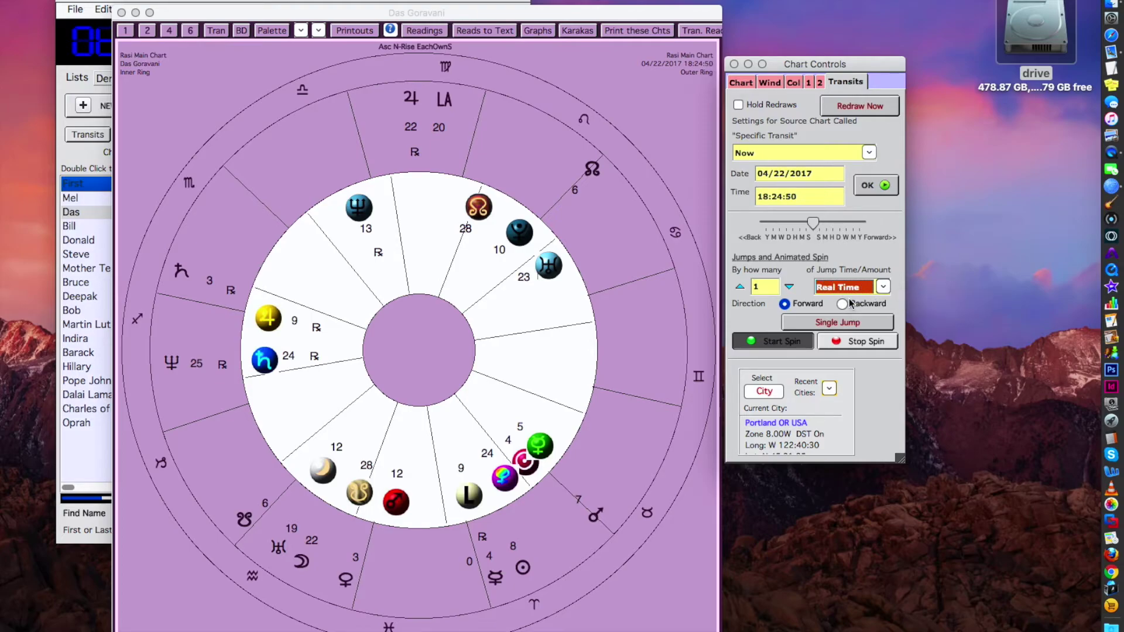
pyautogui.click(850, 342)
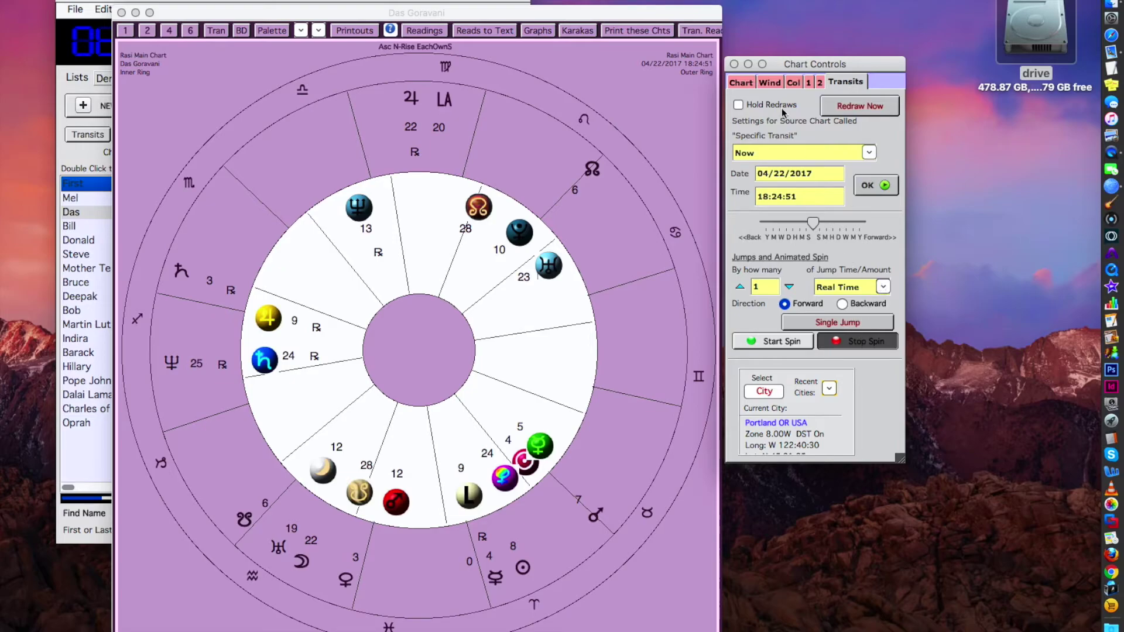
# Set the wheel's alignment method to Rising Sign of ring 1.
pyautogui.click(749, 86)
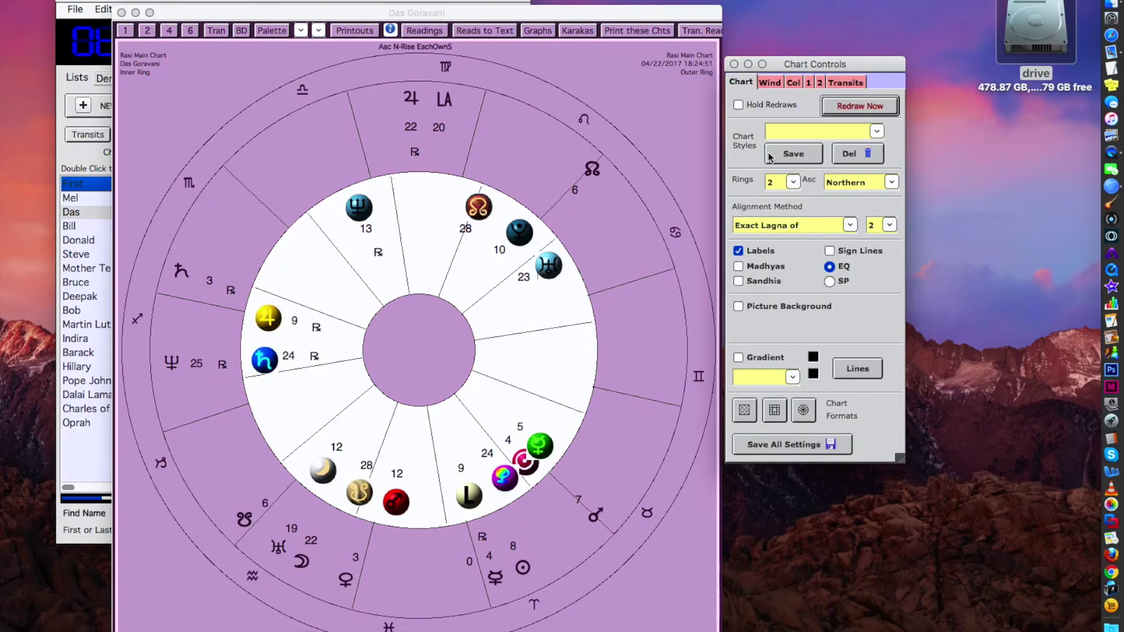
pyautogui.click(849, 226)
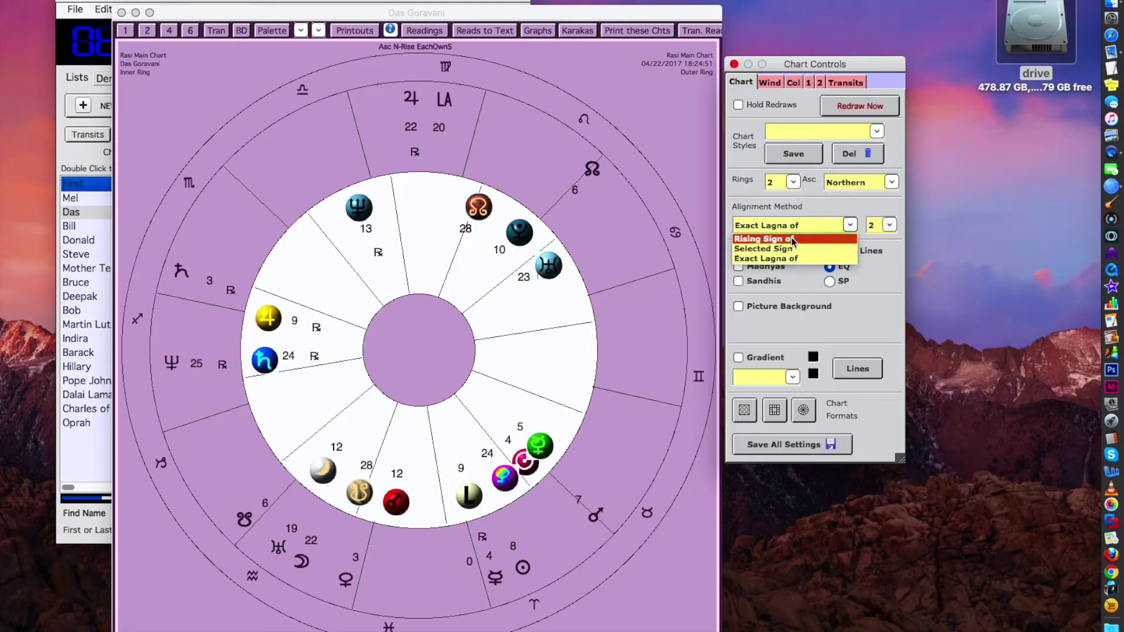
pyautogui.click(792, 239)
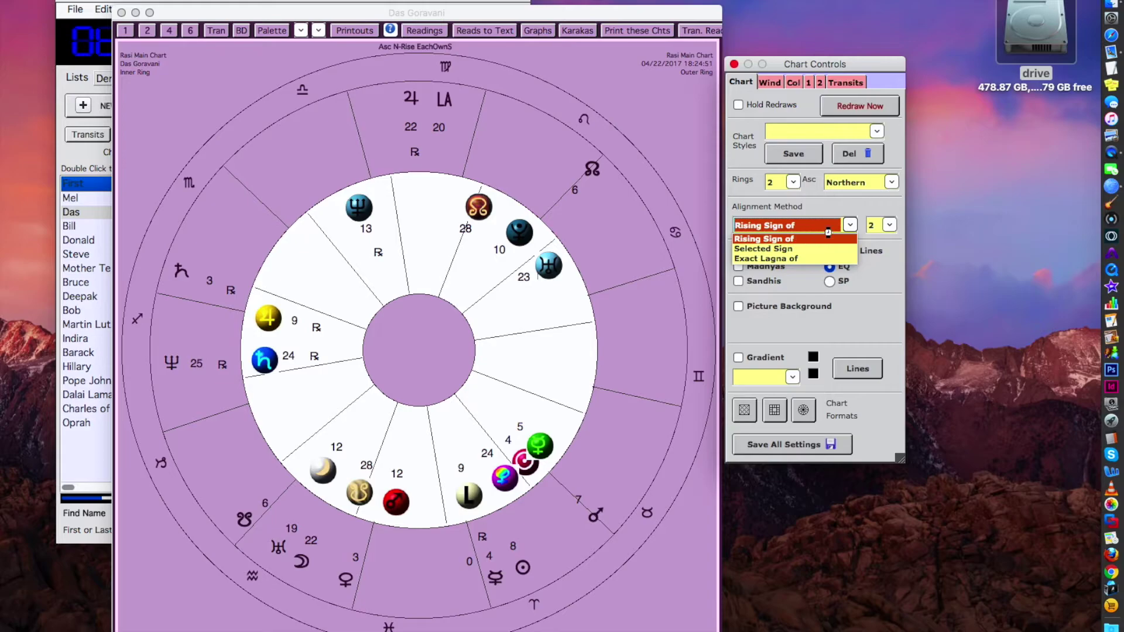
pyautogui.click(888, 226)
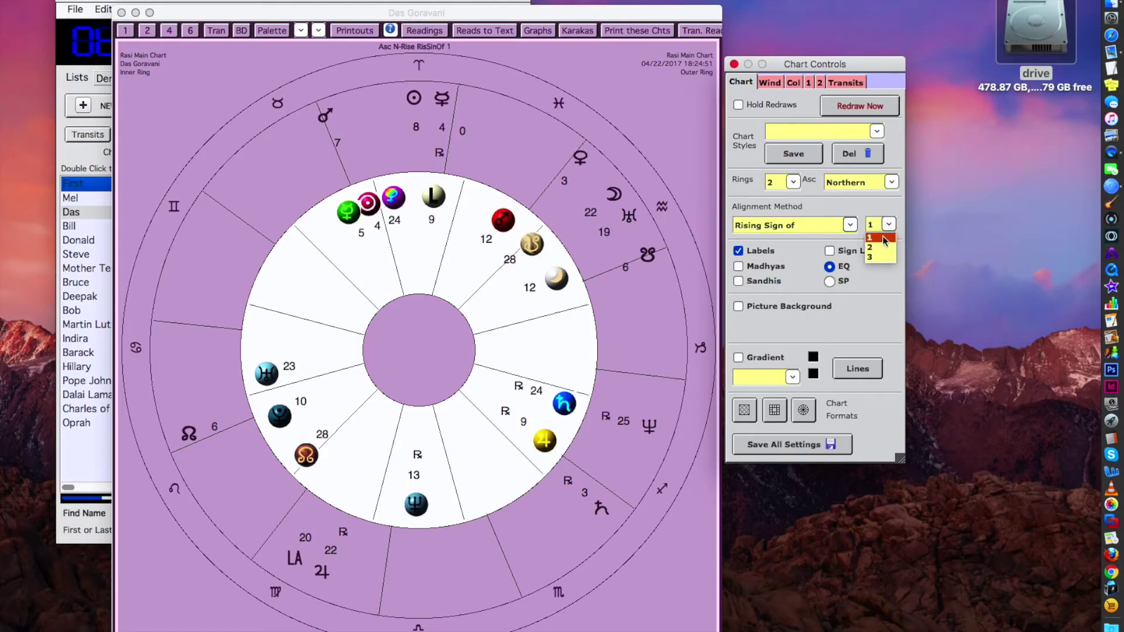
pyautogui.click(884, 238)
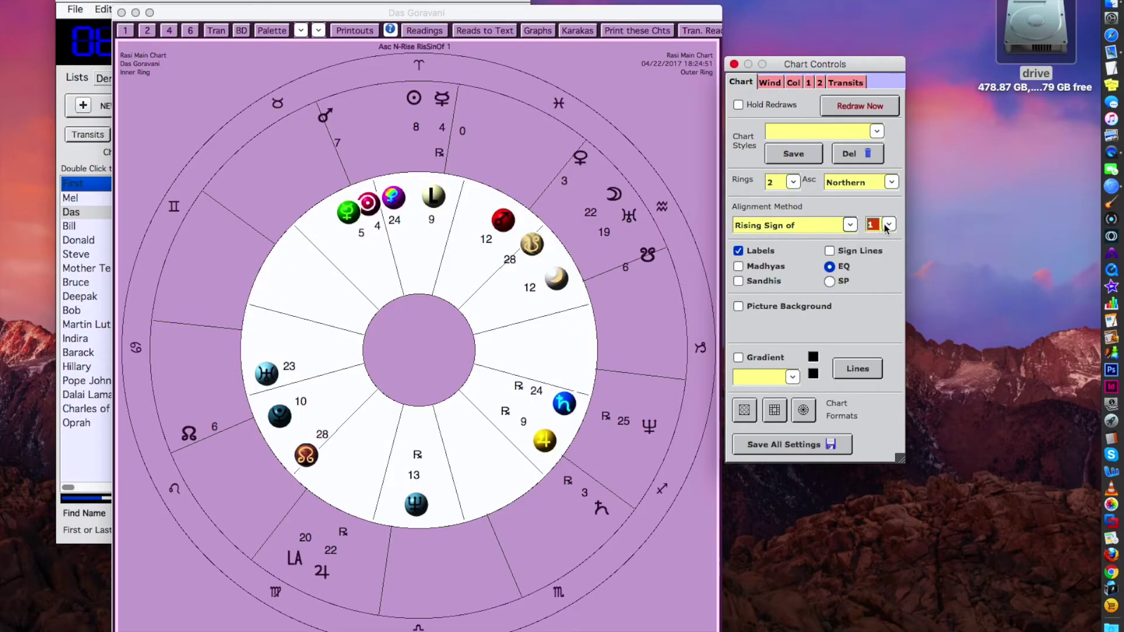
# Restart the animated transit spin and set its jump amount to Days.
pyautogui.click(845, 82)
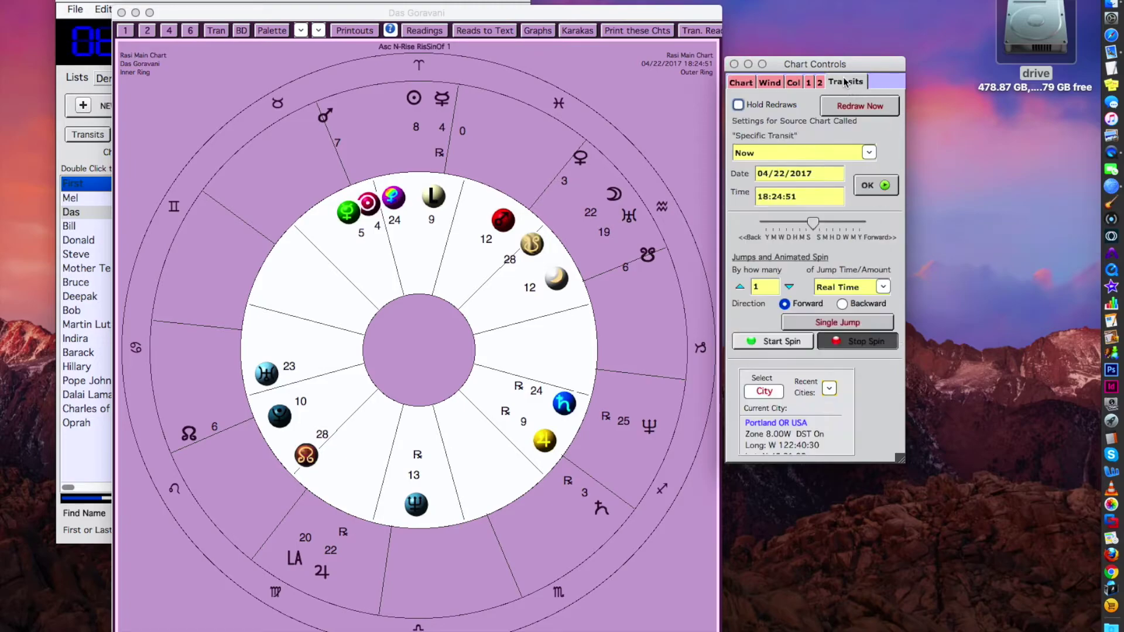
pyautogui.click(781, 343)
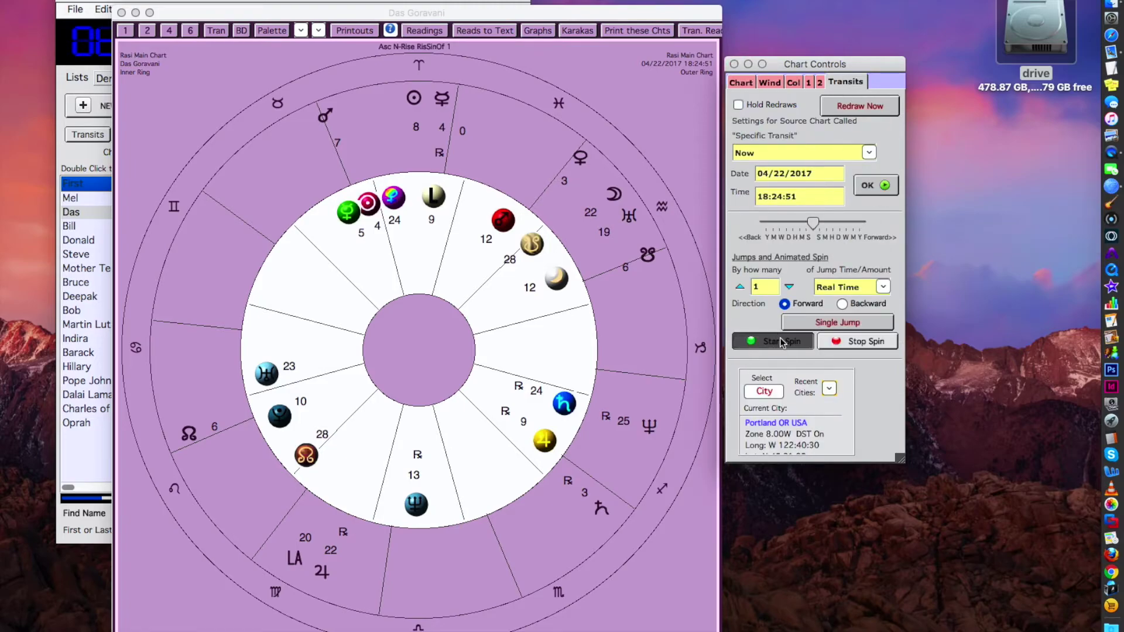
pyautogui.click(883, 287)
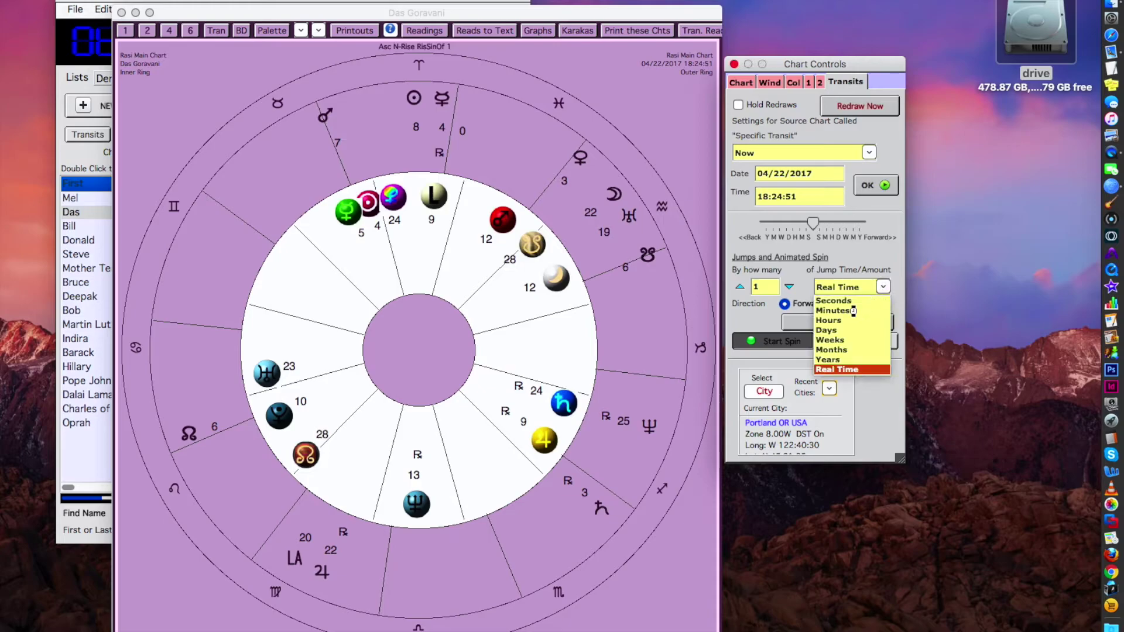
pyautogui.click(846, 325)
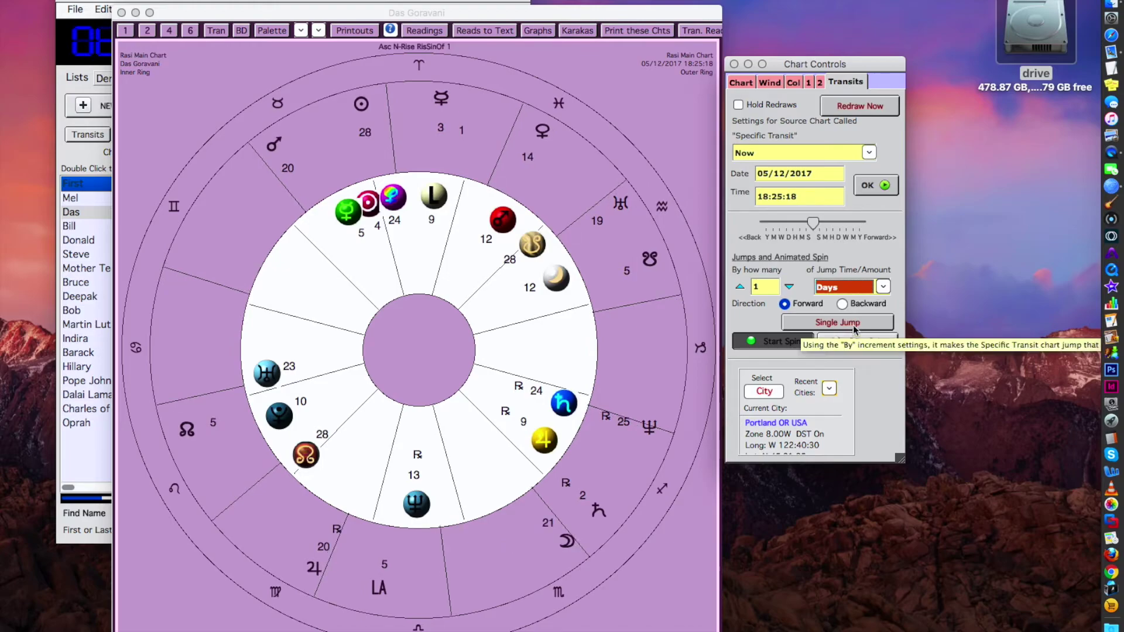
# Set the jump amount to Hours and advance the transit chart in 1-hour jumps, stopping the spin at 05/16/2017 06:25:18.
pyautogui.click(878, 287)
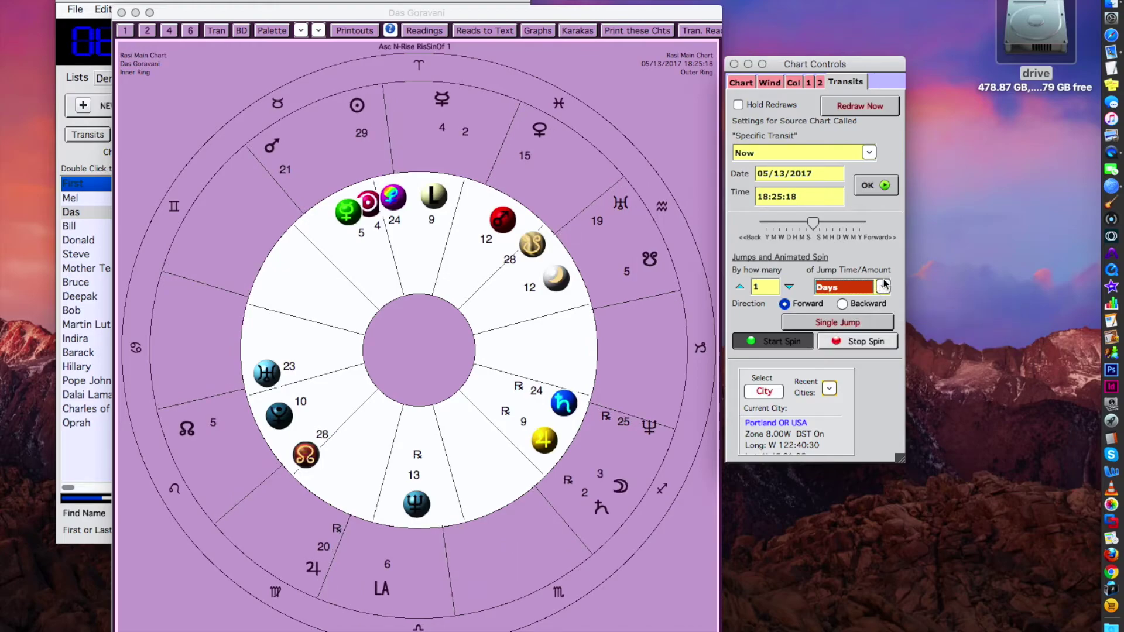
pyautogui.click(849, 319)
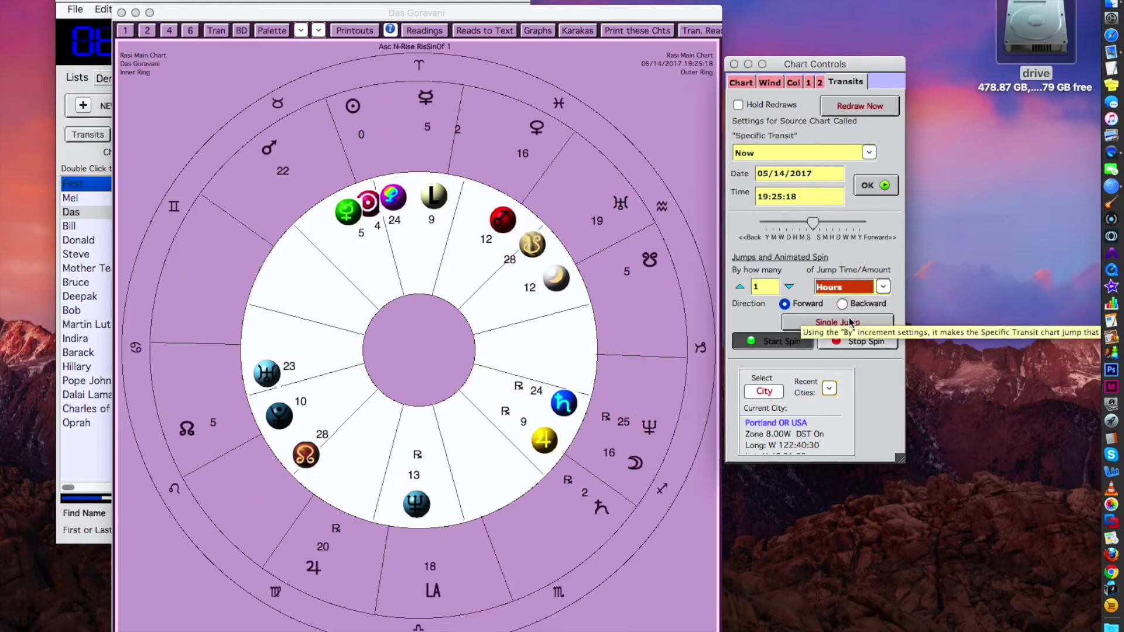
pyautogui.click(850, 322)
pyautogui.click(850, 321)
pyautogui.click(850, 322)
pyautogui.click(850, 321)
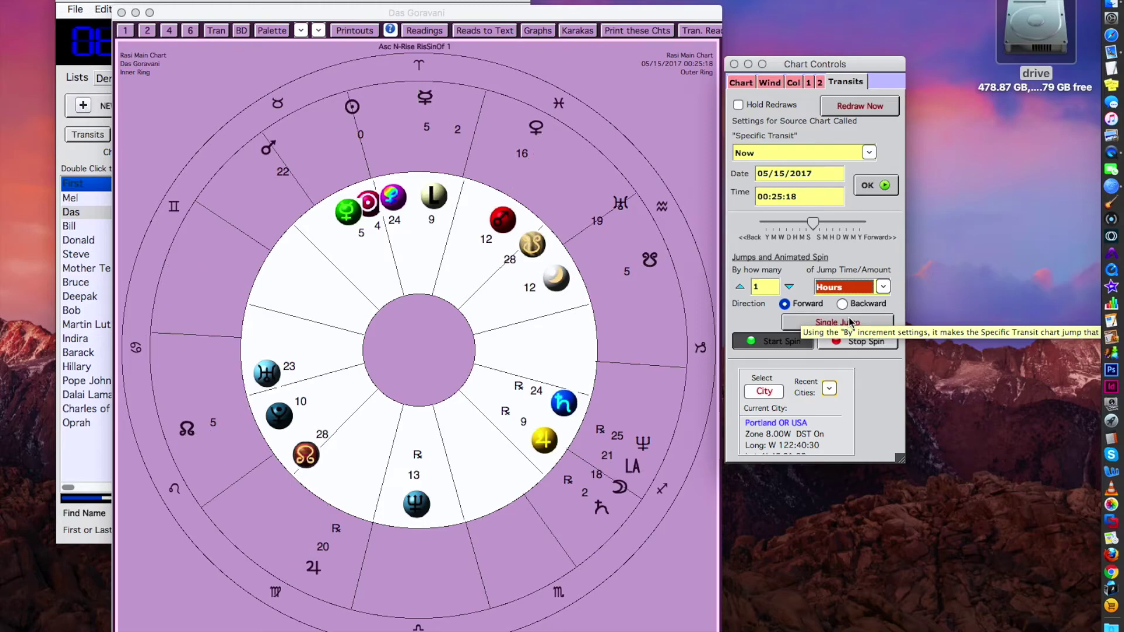
pyautogui.click(850, 321)
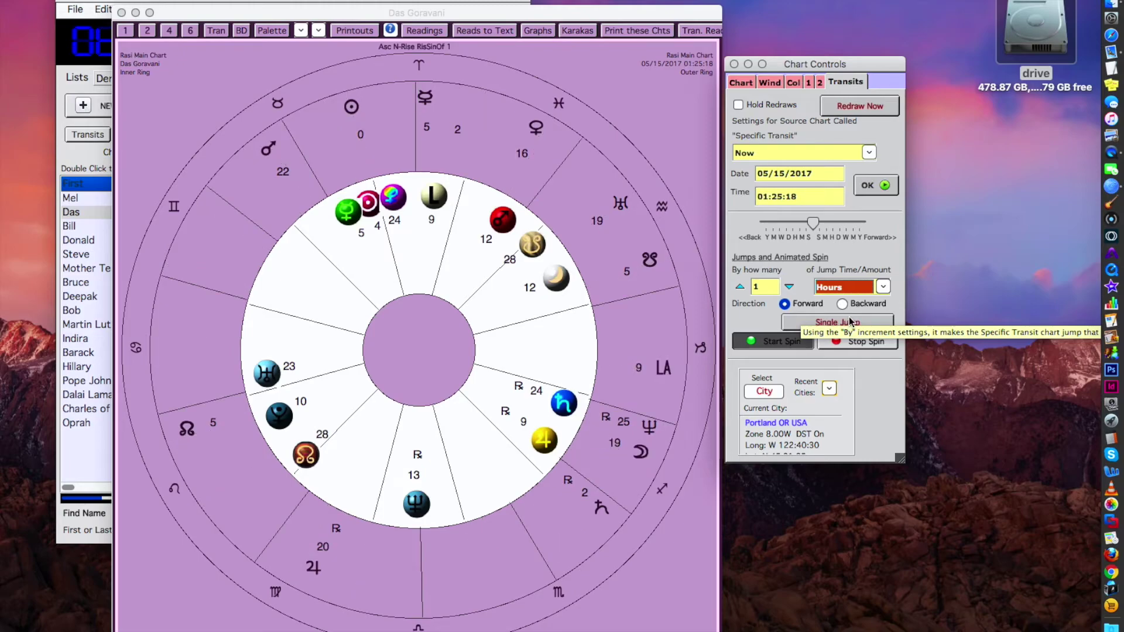
pyautogui.click(850, 322)
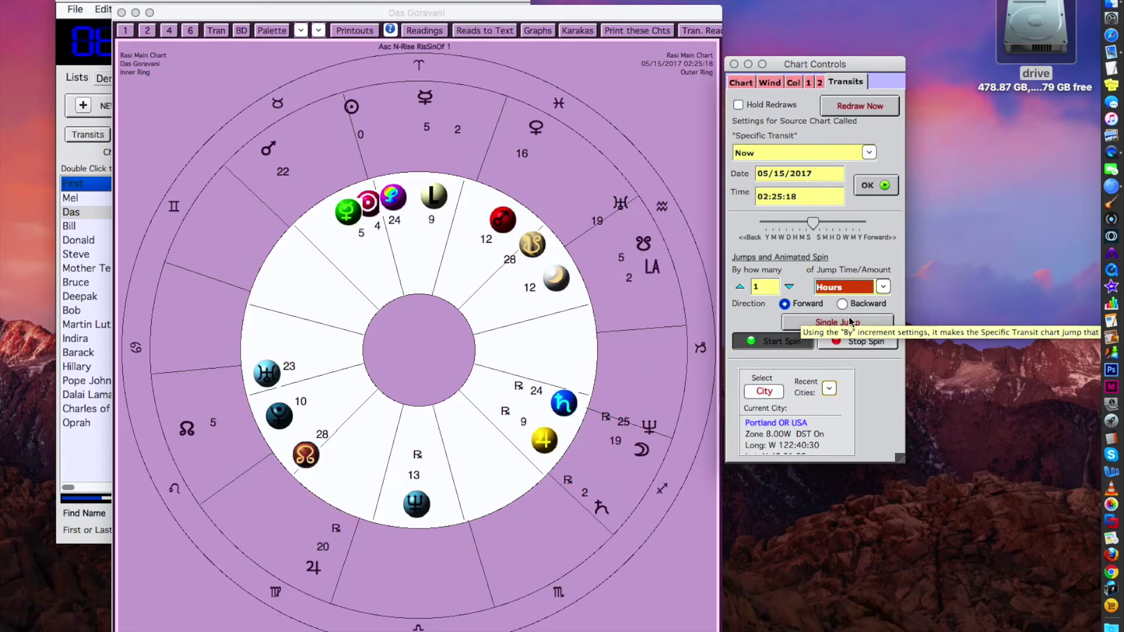
pyautogui.click(850, 321)
pyautogui.click(850, 321)
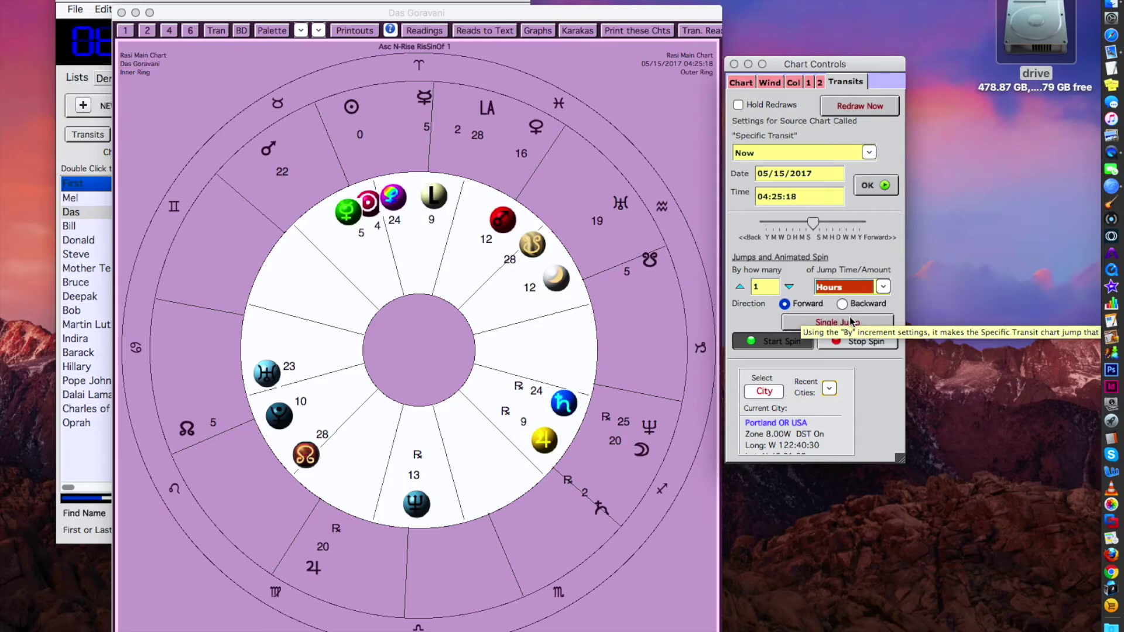
pyautogui.click(850, 321)
pyautogui.click(850, 320)
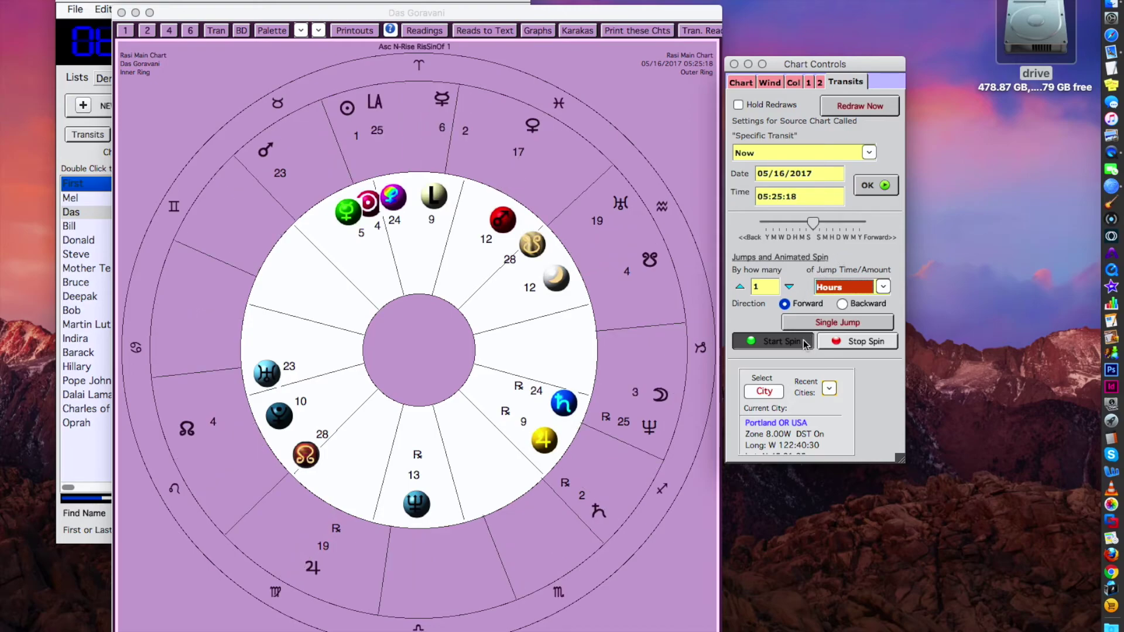
pyautogui.click(856, 343)
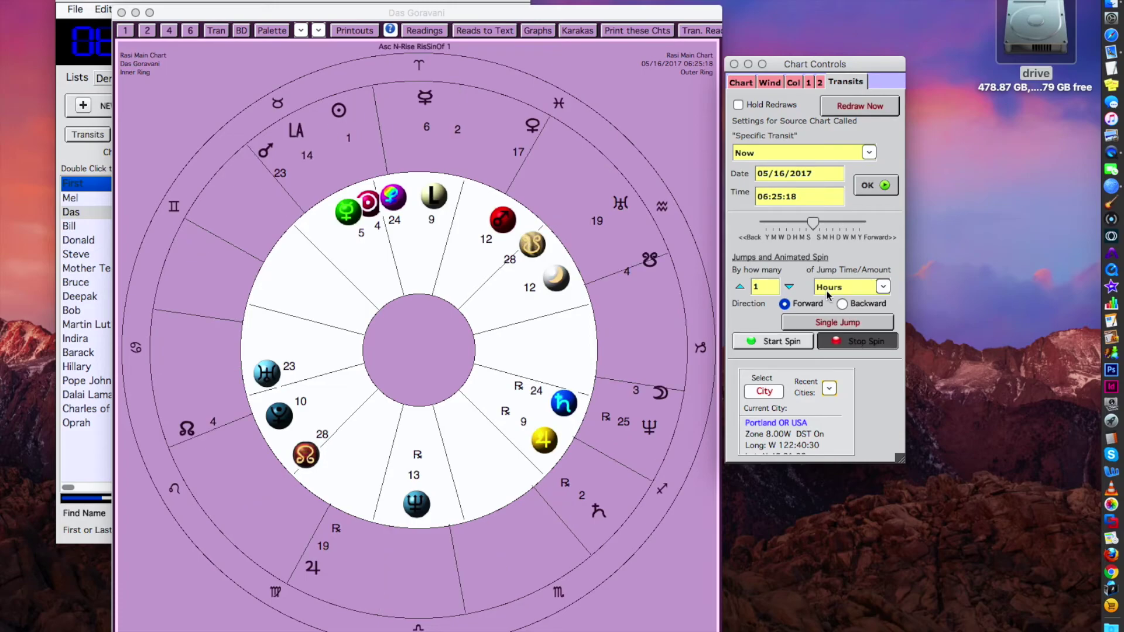
# Look through the chart objects that can be coloured, from labels and backgrounds to ring lines, planets and signs.
pyautogui.click(819, 83)
pyautogui.click(793, 83)
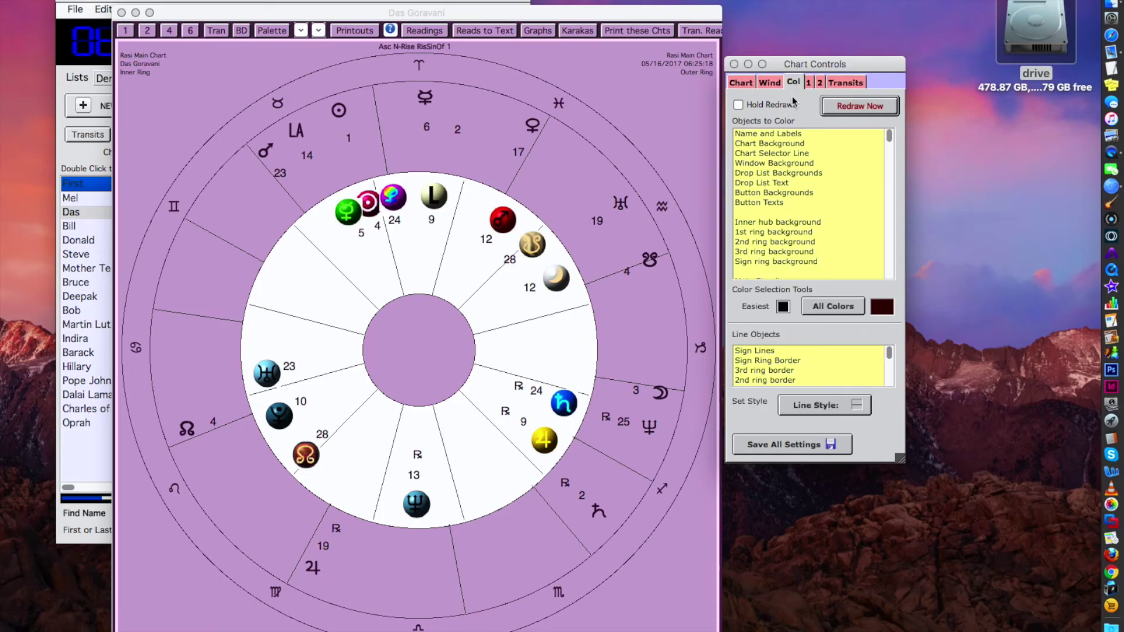
pyautogui.scroll(-15, 789, 195)
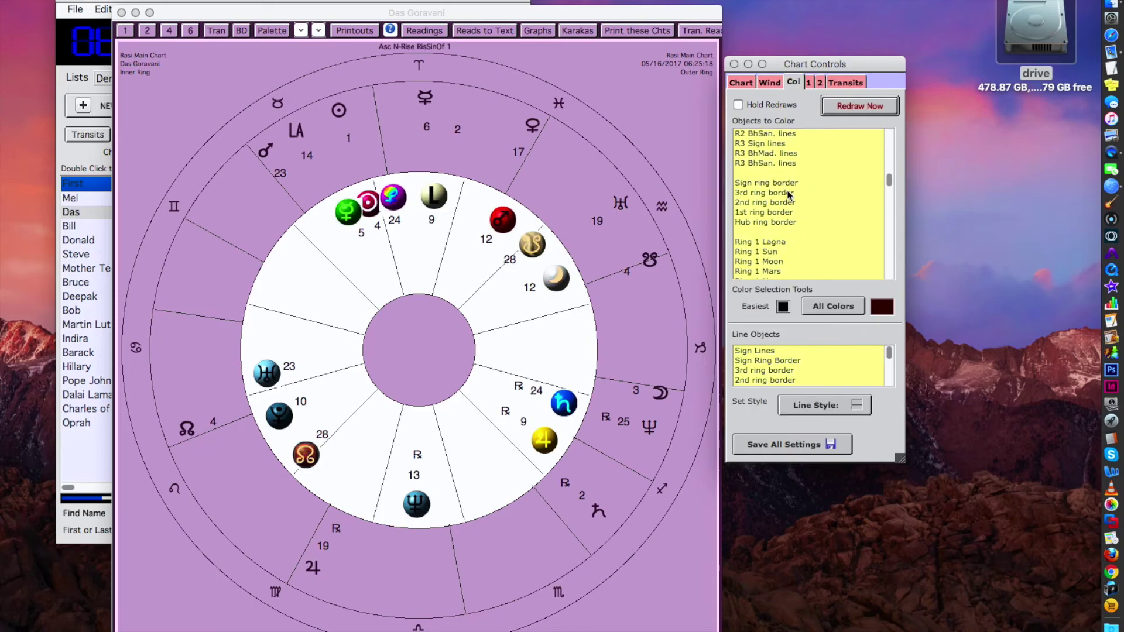
pyautogui.scroll(5, 789, 195)
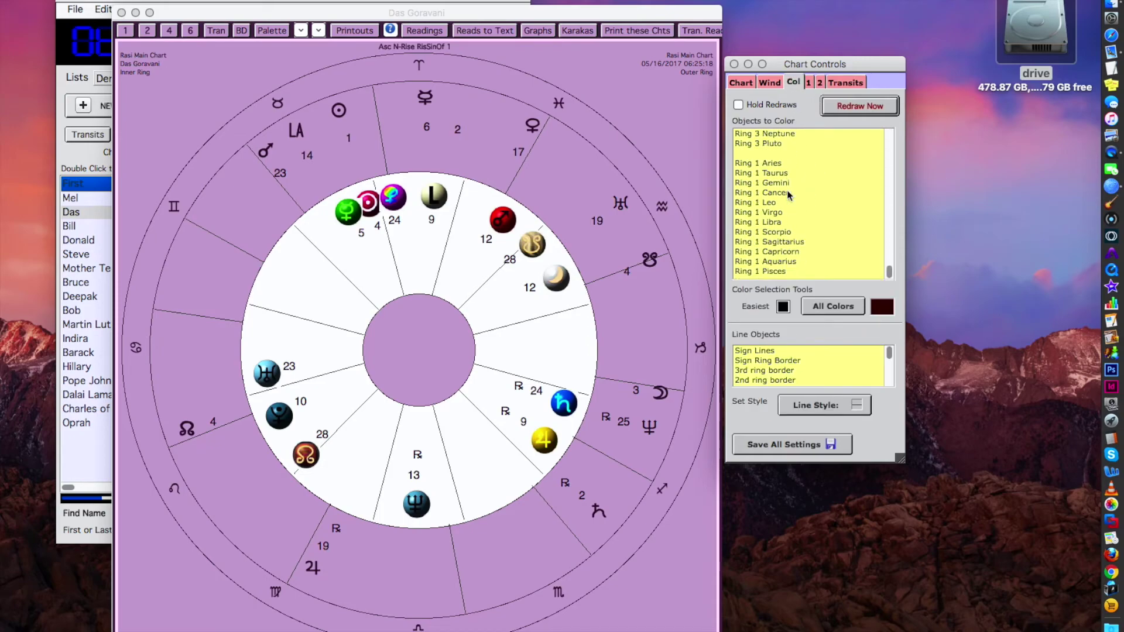
pyautogui.scroll(12, 788, 193)
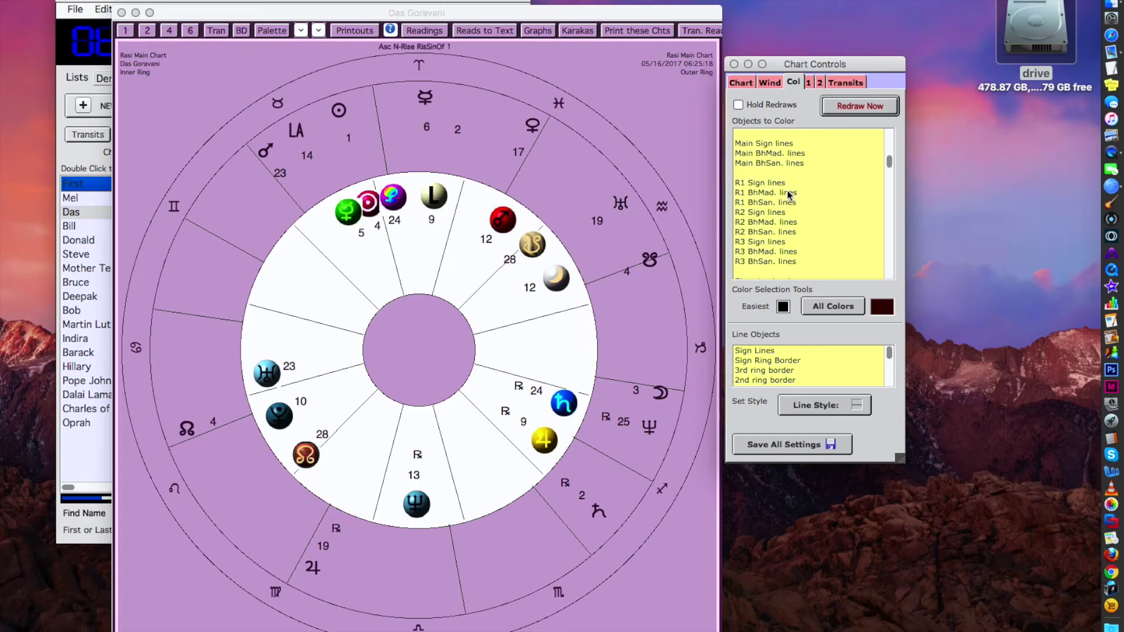
pyautogui.scroll(2, 788, 195)
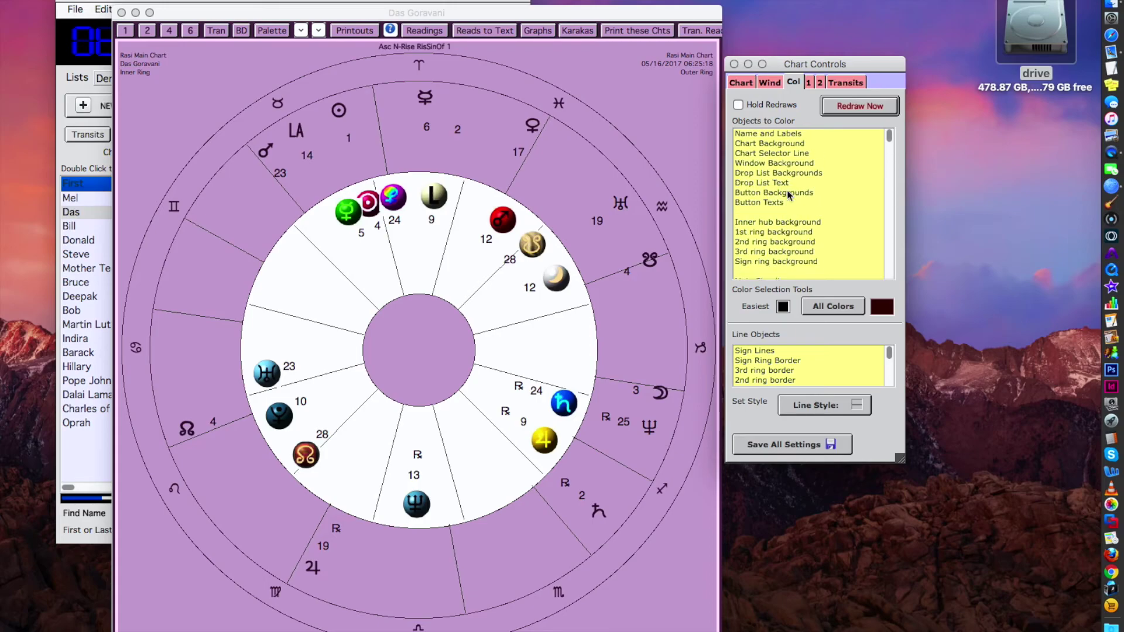
# Apply the saved chart style Transits 3 rings complex to the chart window.
pyautogui.click(300, 30)
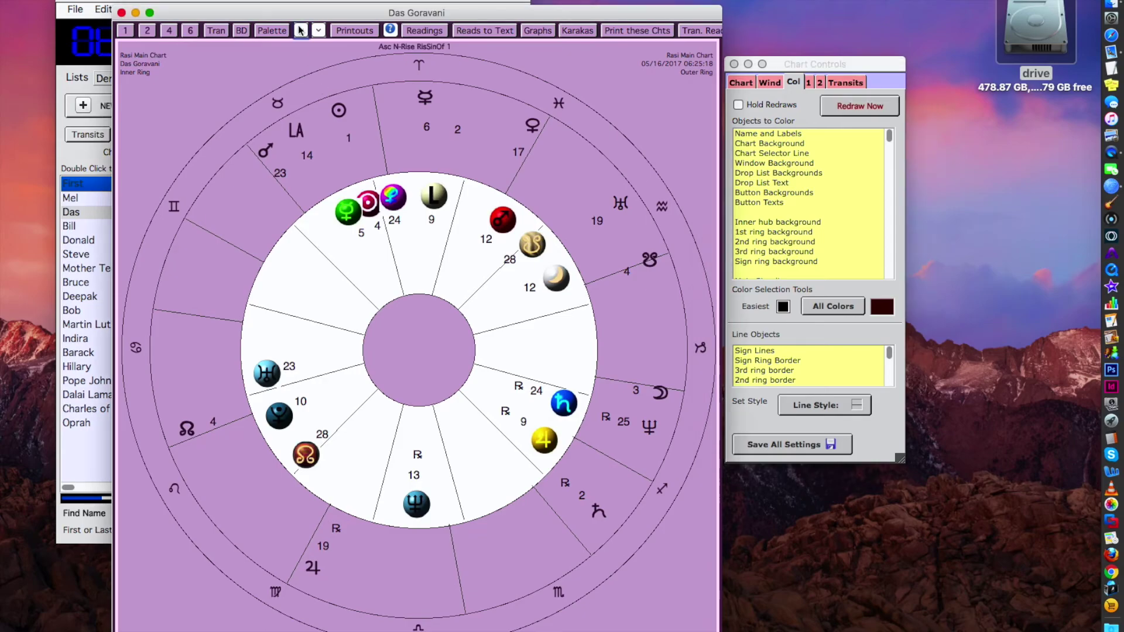
pyautogui.click(300, 31)
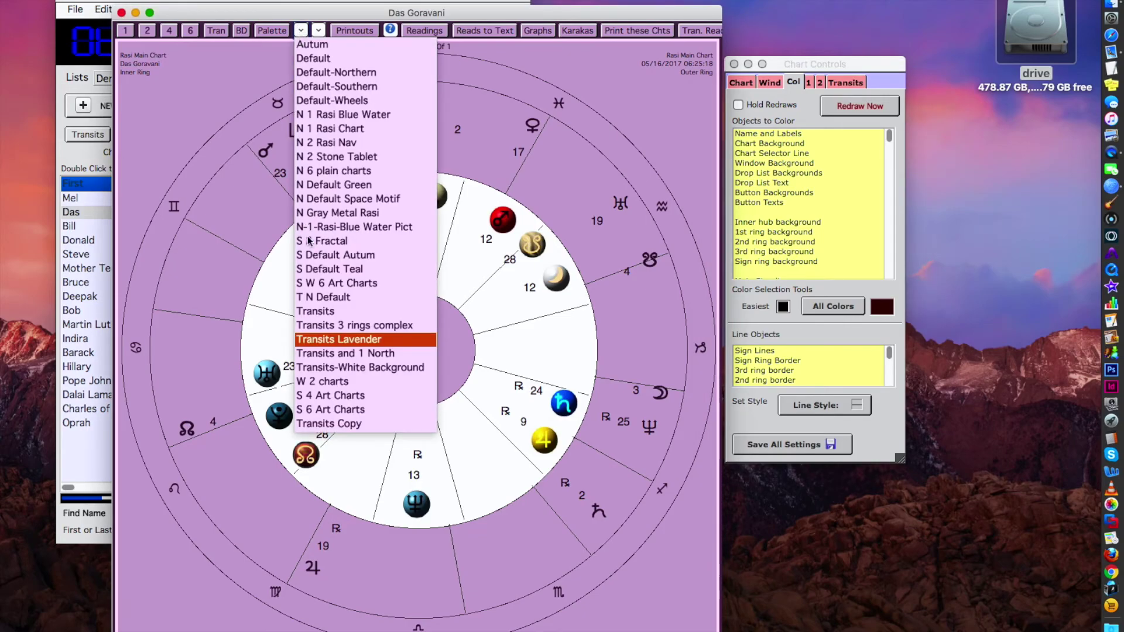
pyautogui.click(330, 325)
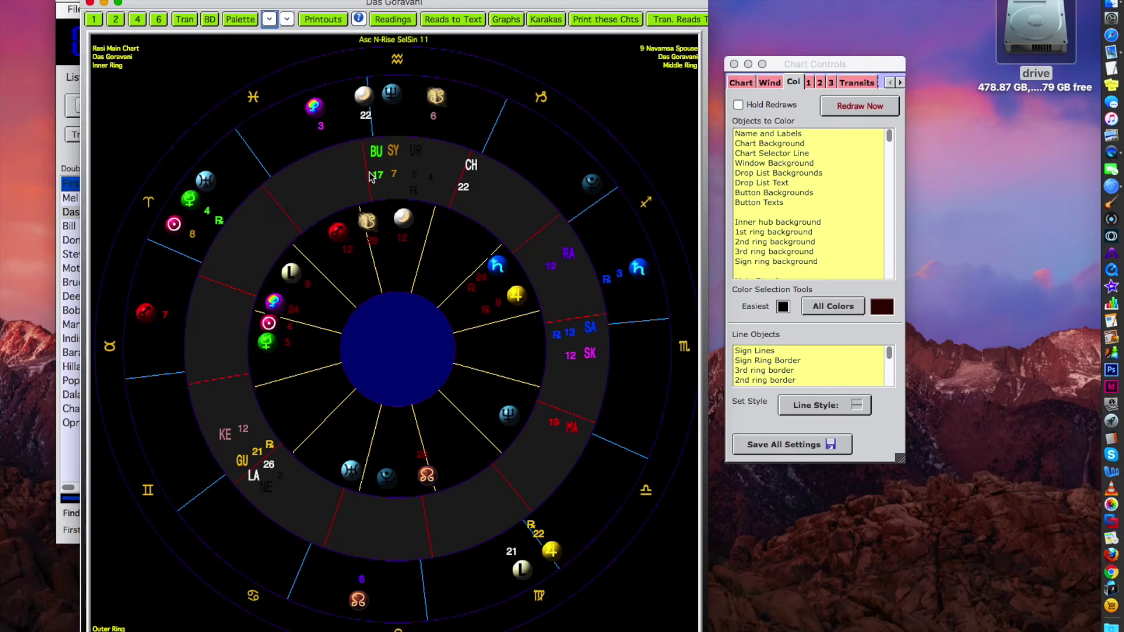
# Read the exact positions of the Sun, Moon, Rahu and Venus in the middle Navamsa ring.
pyautogui.moveTo(390, 158)
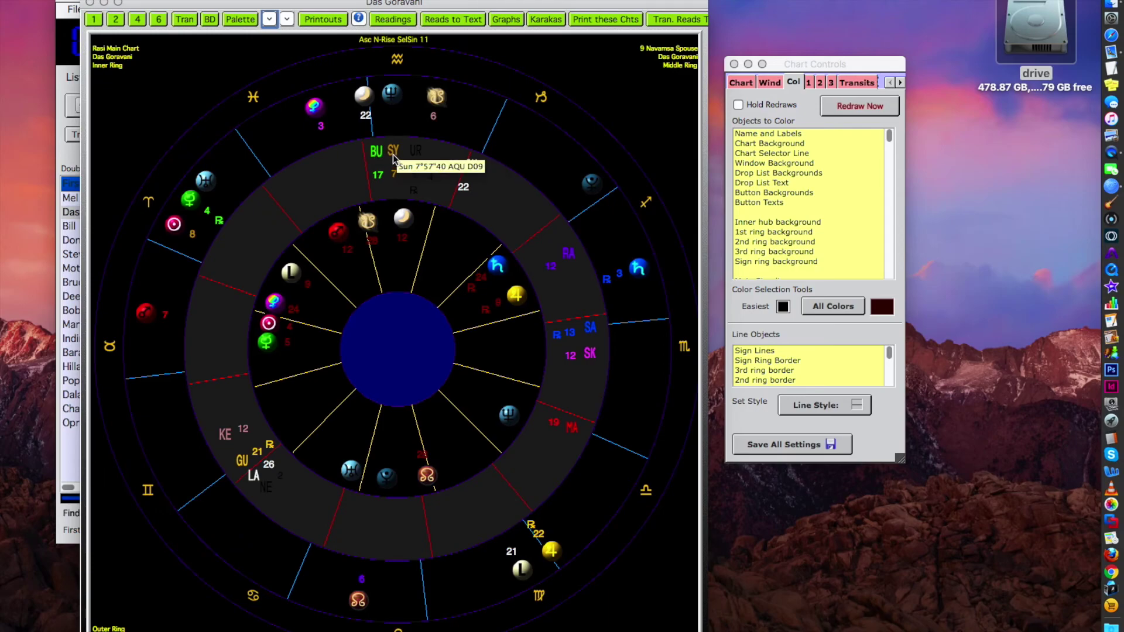
pyautogui.moveTo(479, 172)
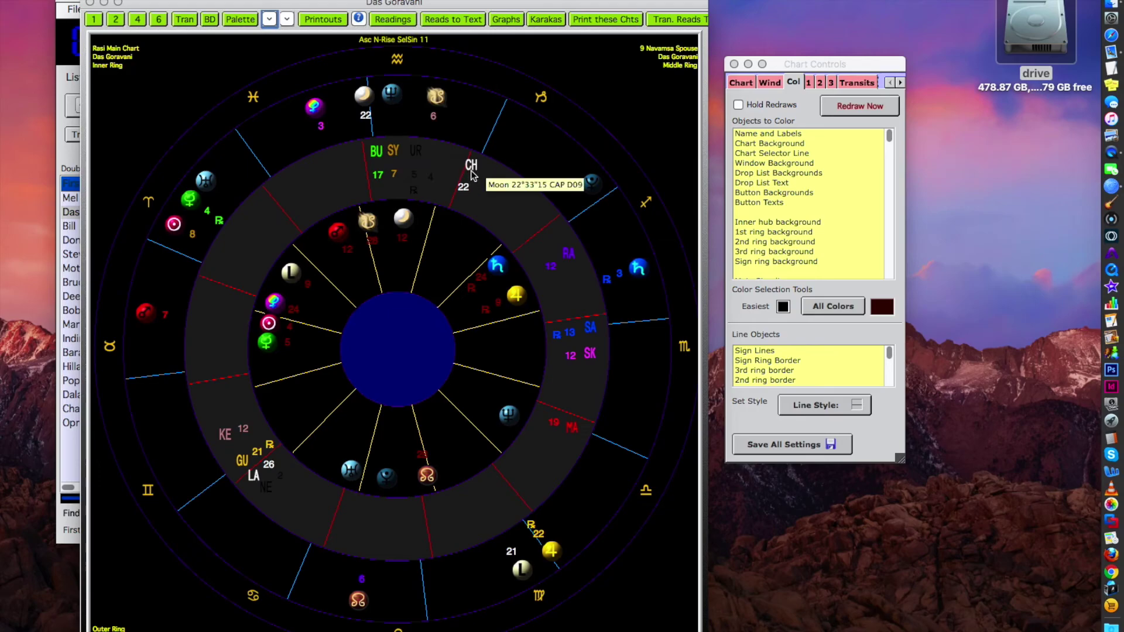
pyautogui.moveTo(570, 263)
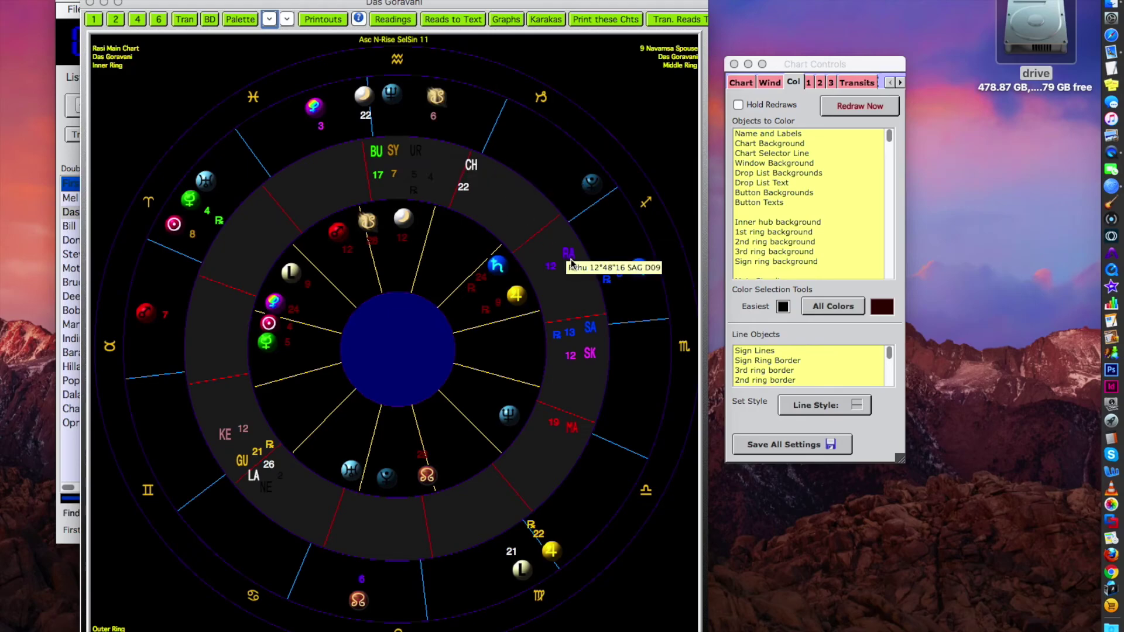
pyautogui.moveTo(592, 365)
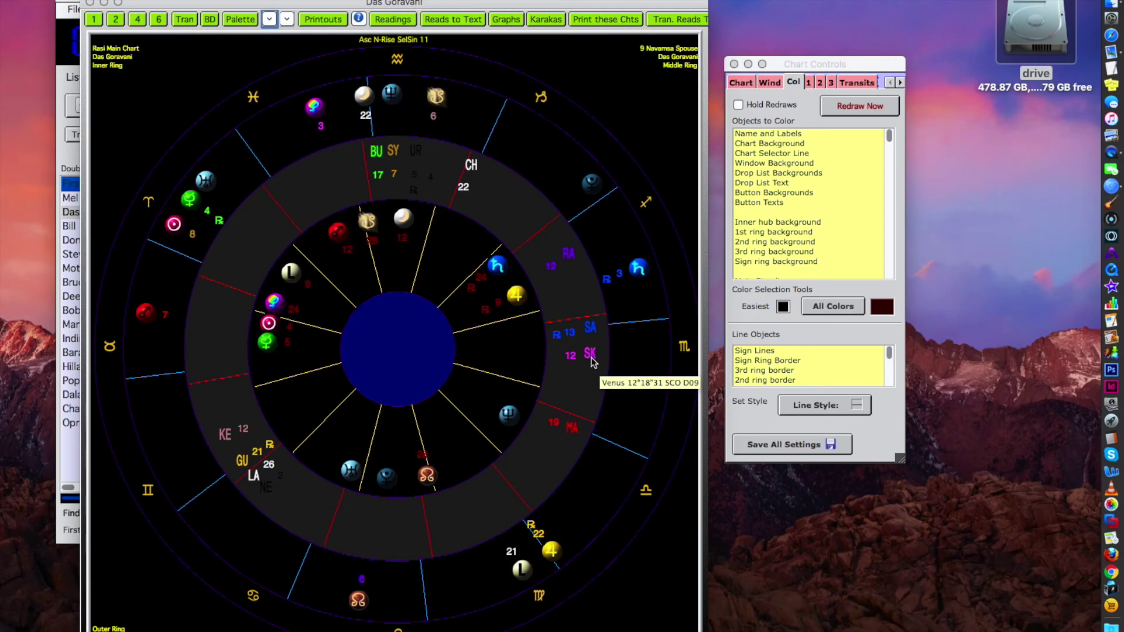